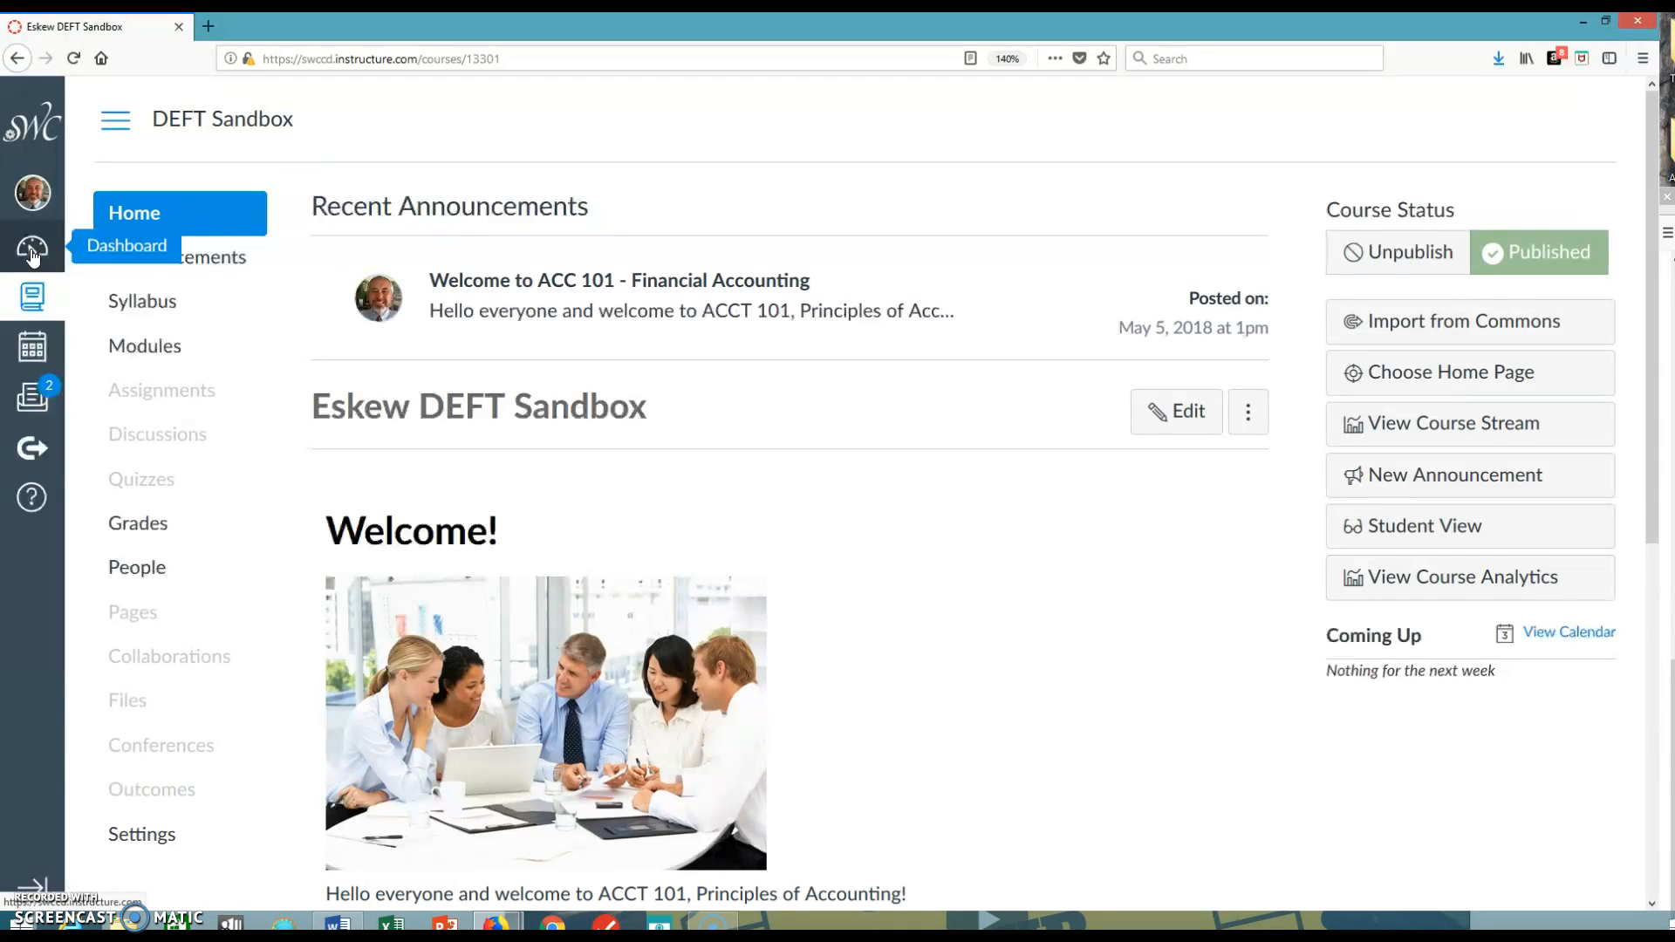
- View the dashboard and the list of courses, and open the DEFT Sandbox course from its dashboard card
click(30, 301)
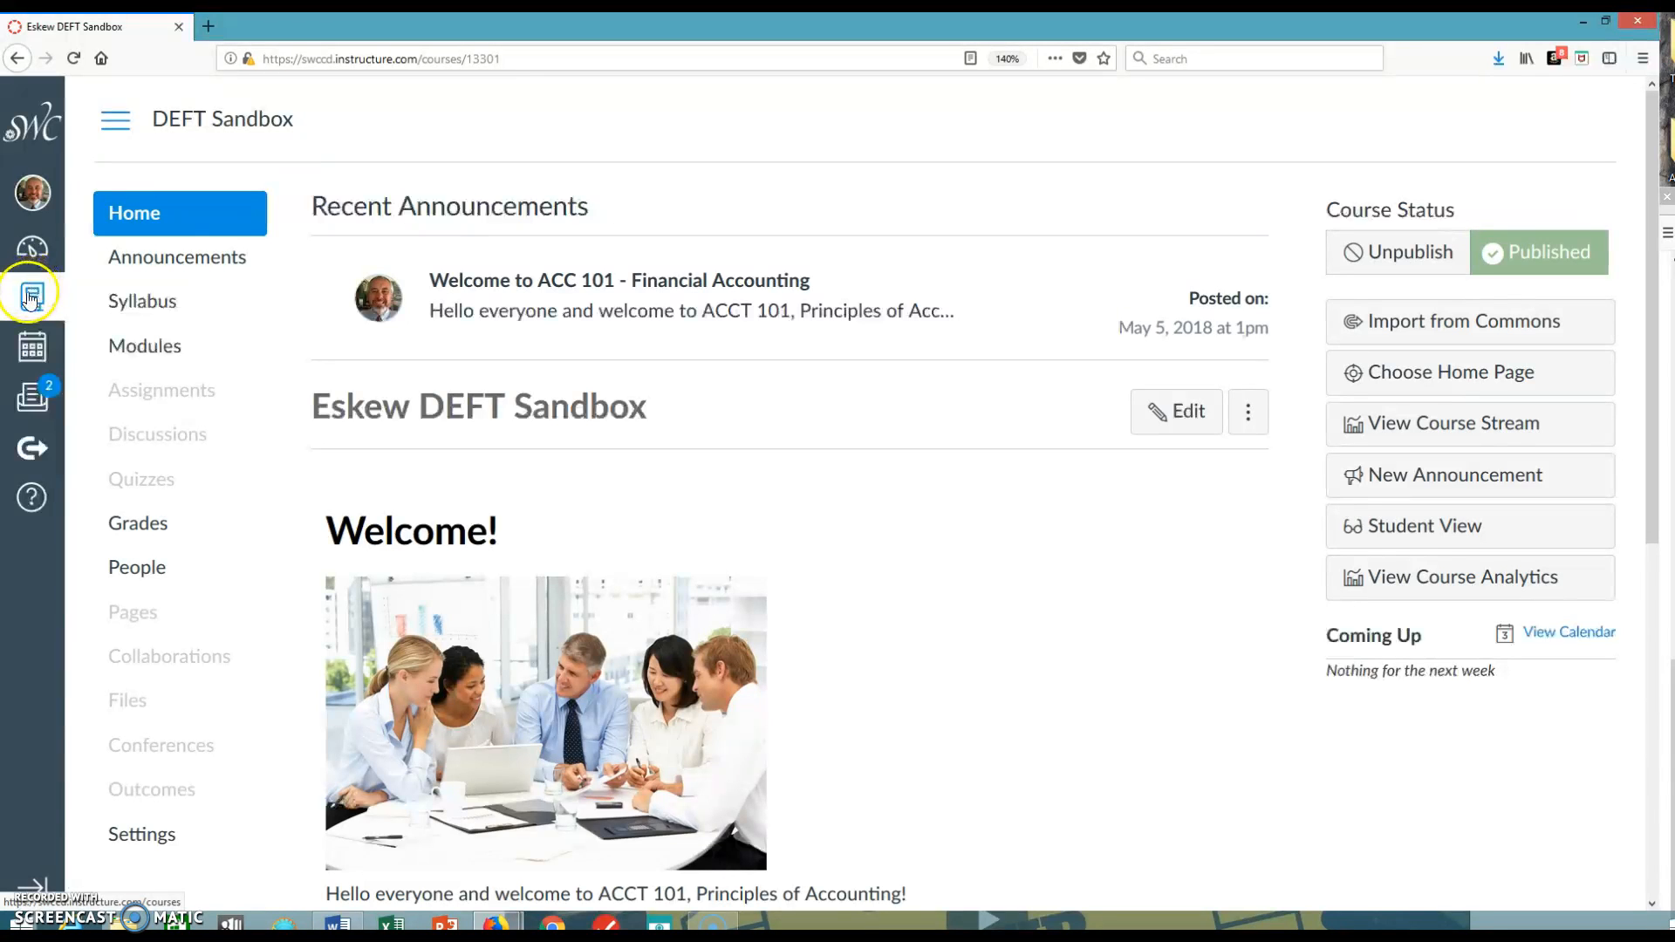
click(31, 248)
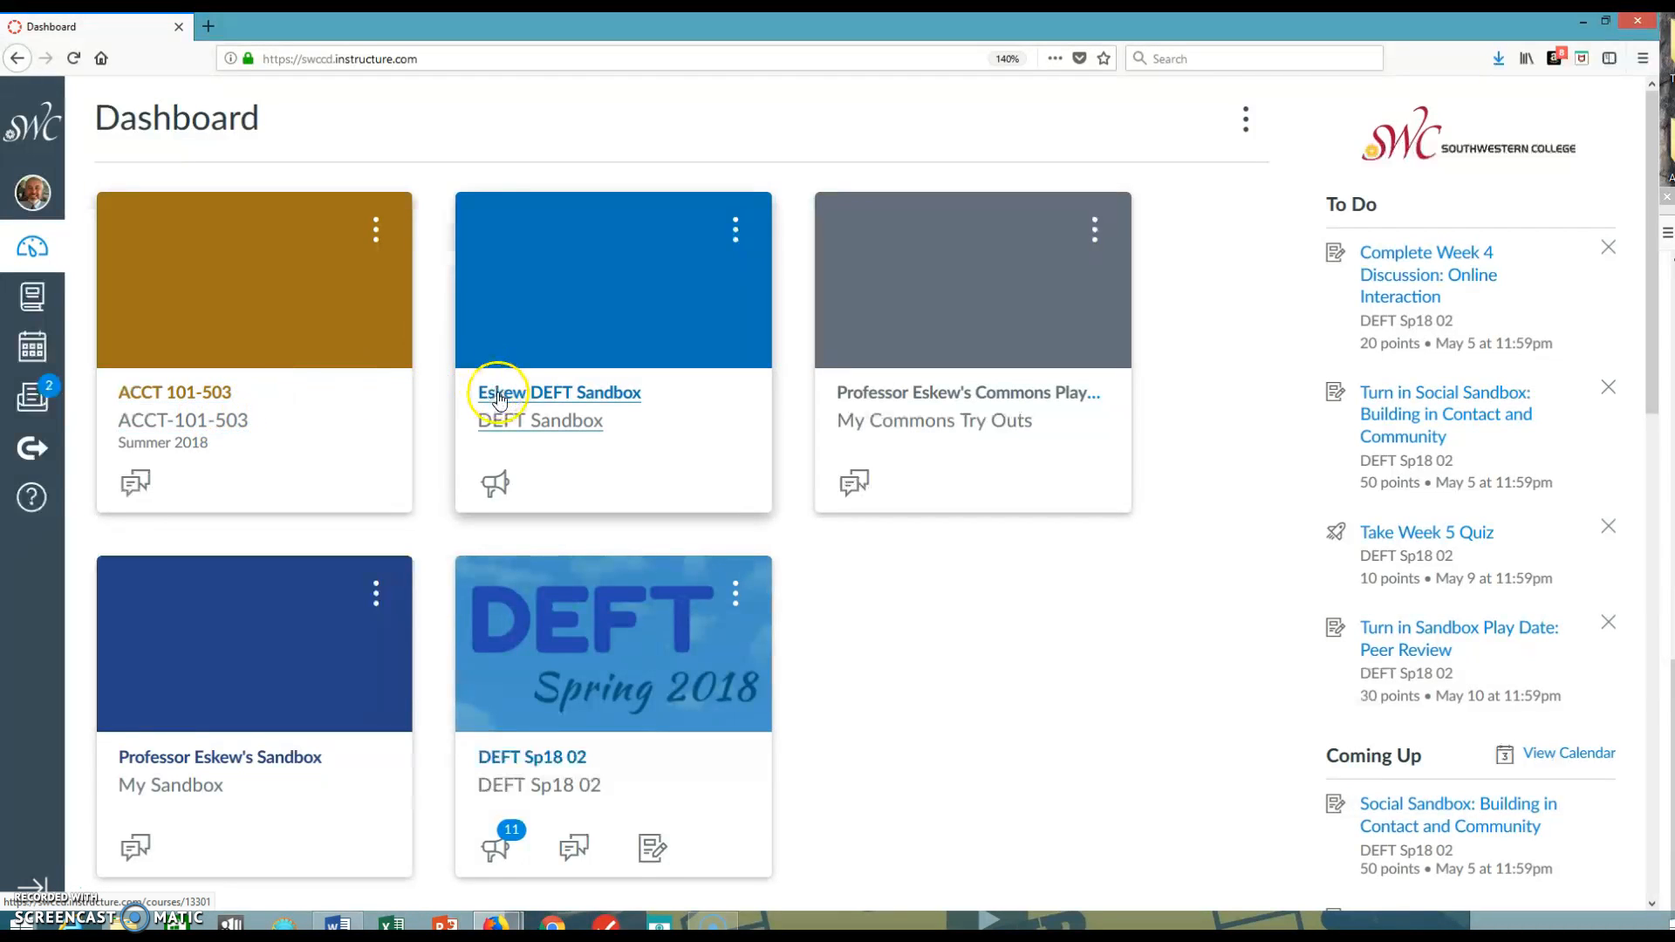
click(33, 299)
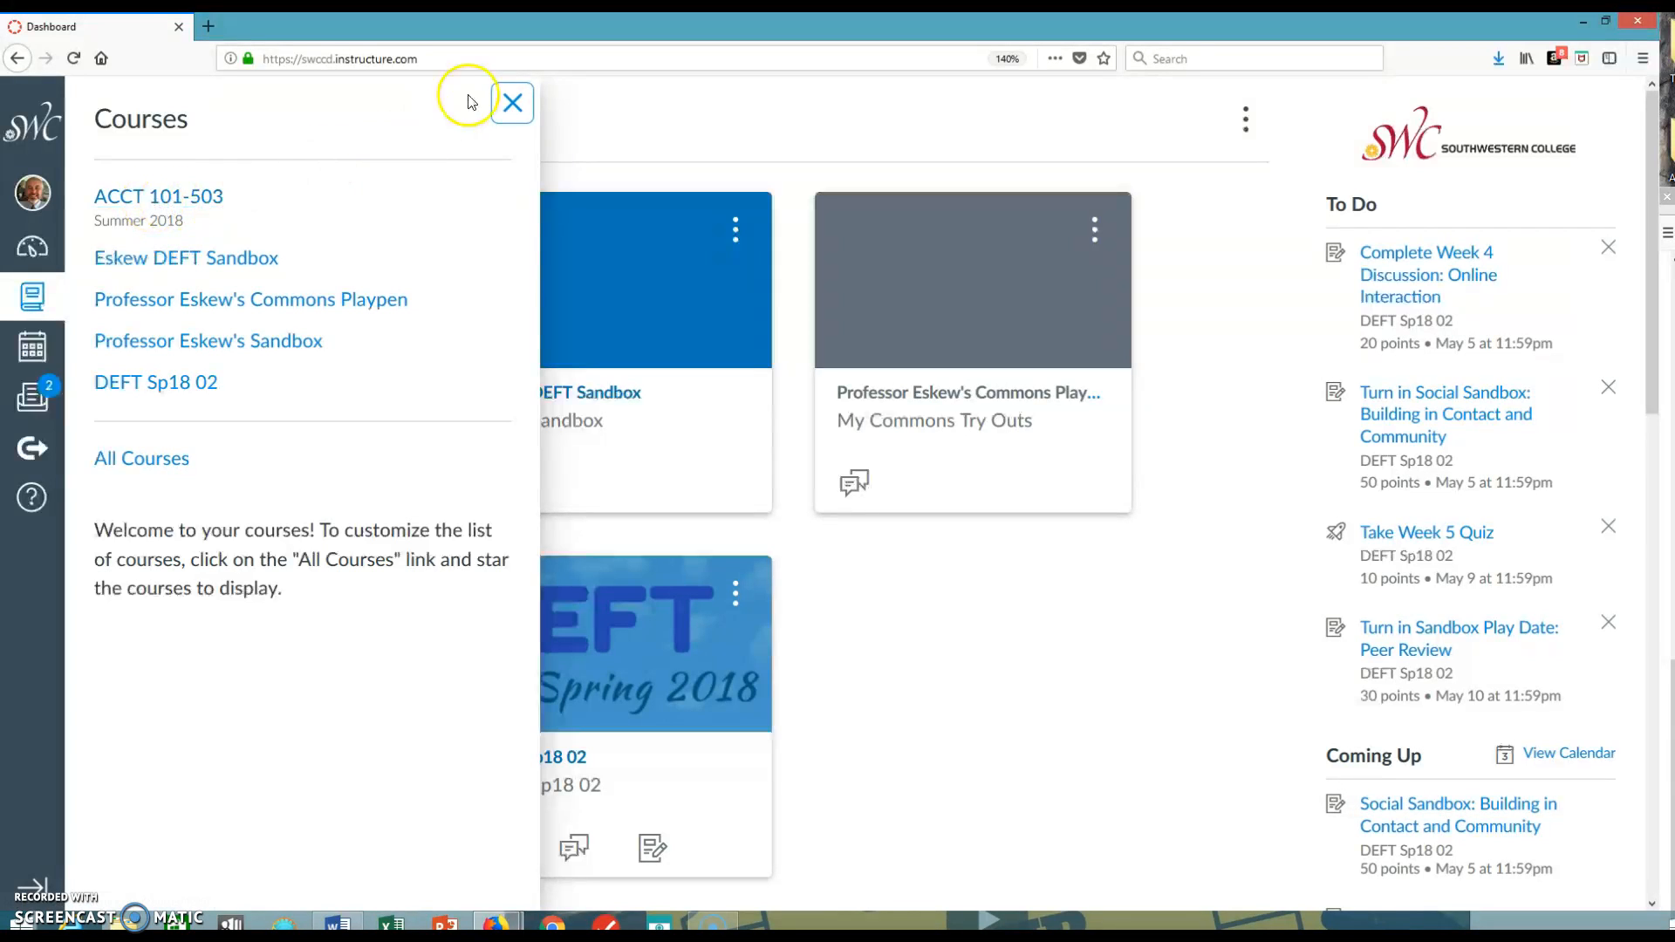
click(510, 101)
click(561, 391)
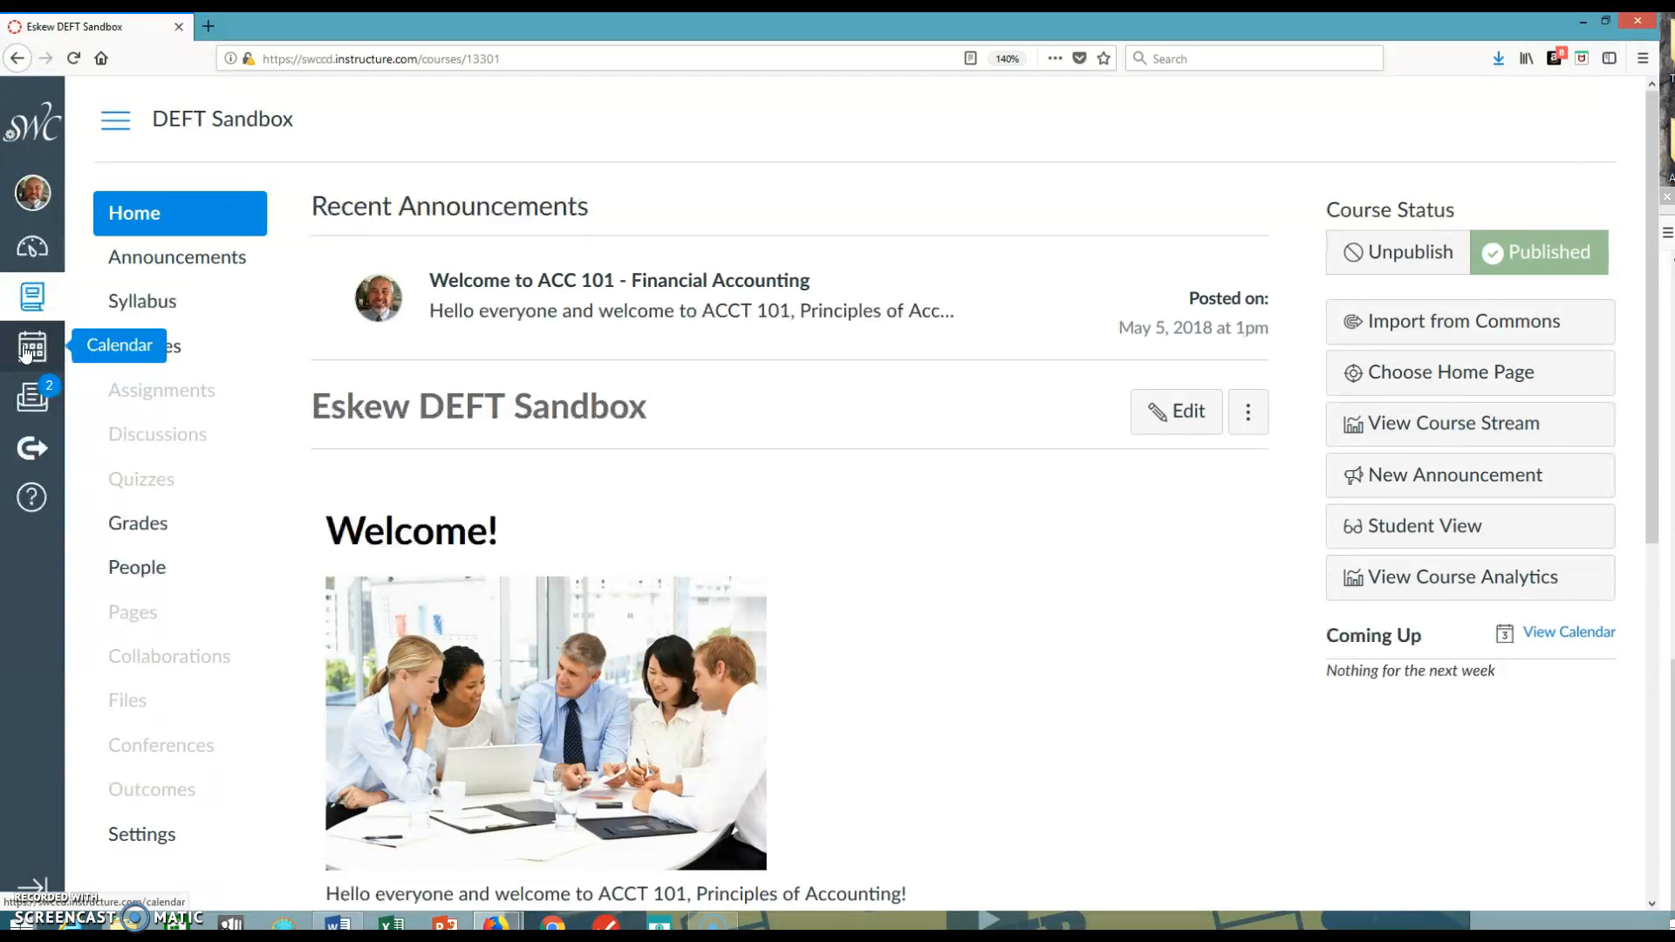
- Start a new inbox message and choose the DEFT Sandbox course for it
click(26, 350)
click(37, 398)
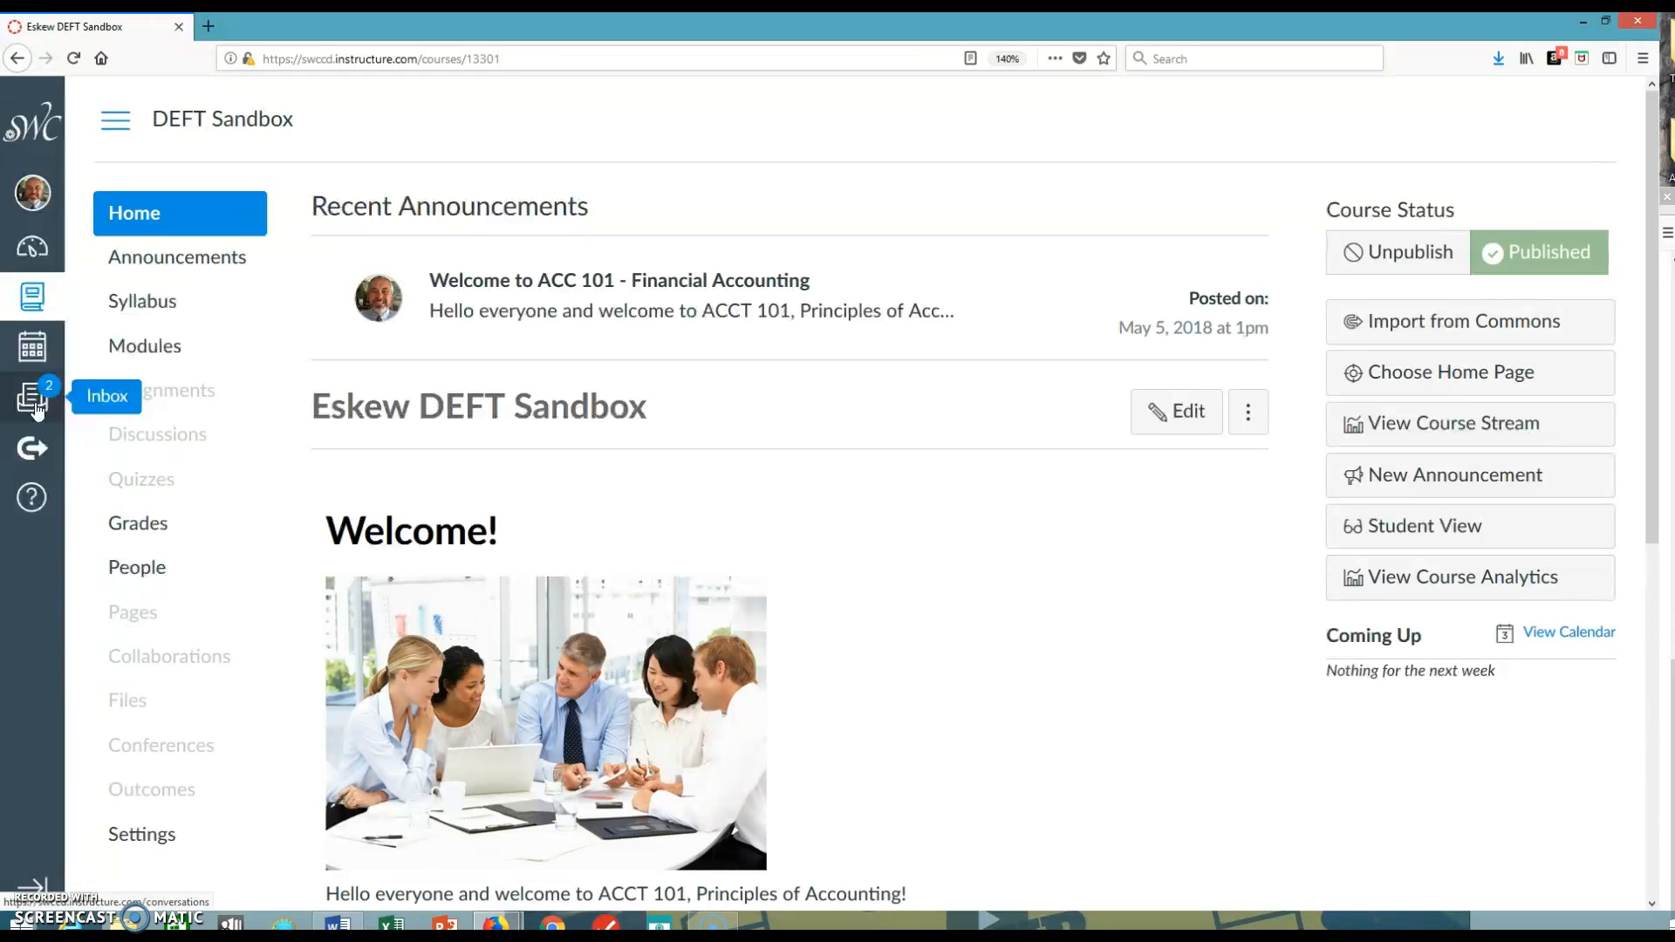
click(36, 410)
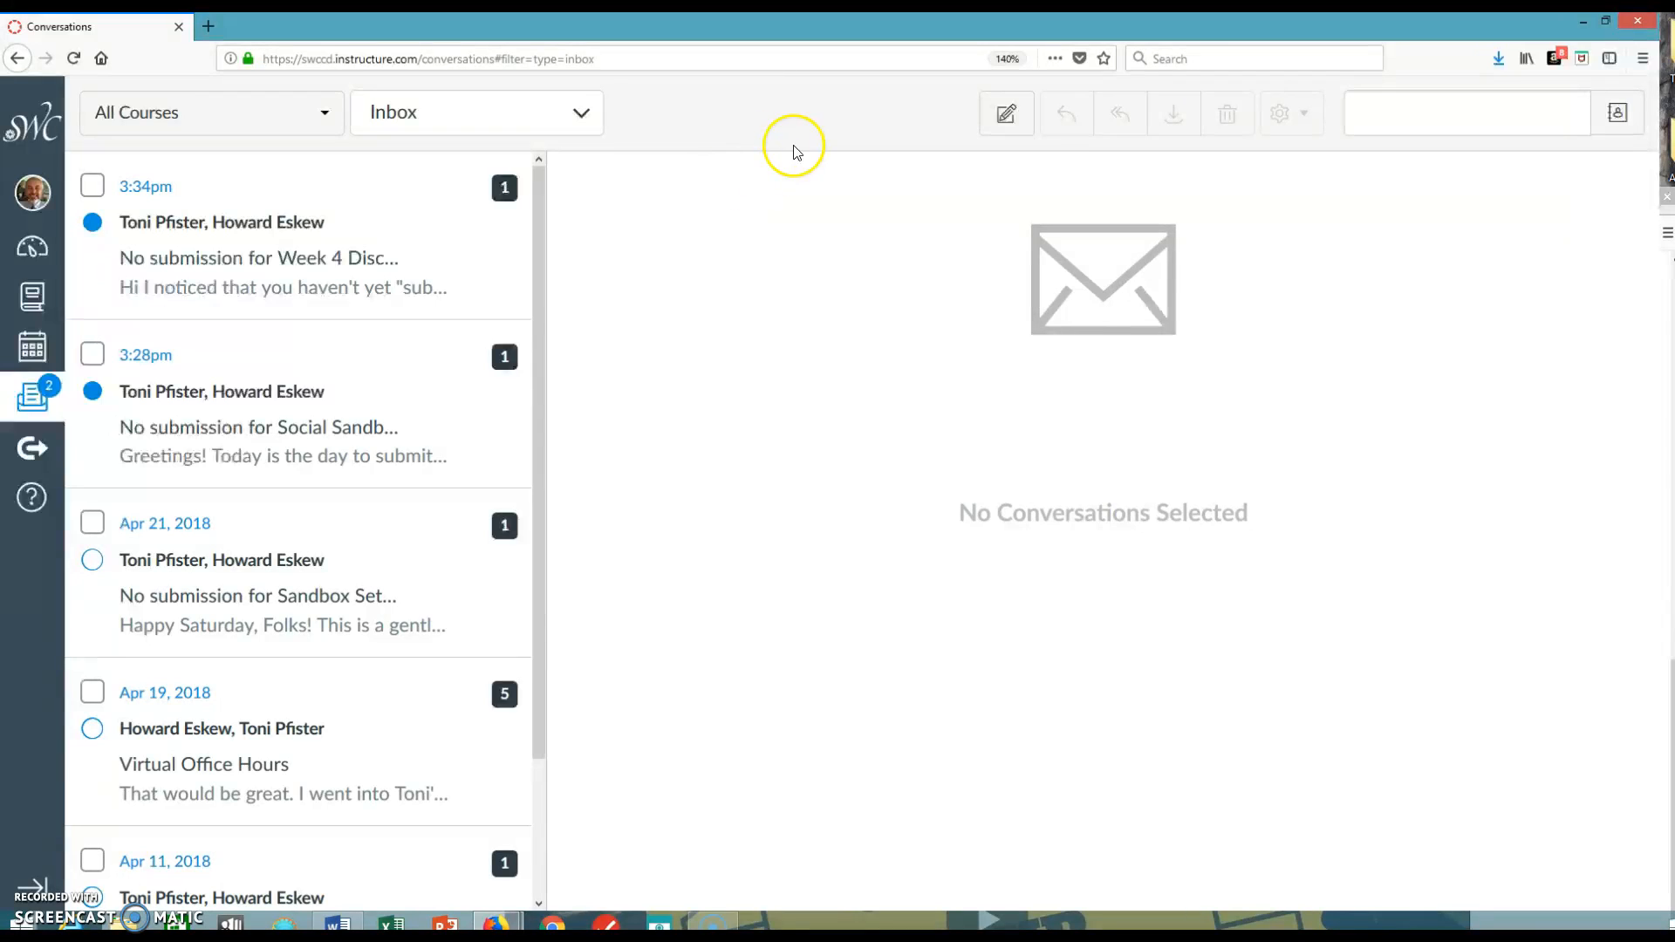
click(1004, 114)
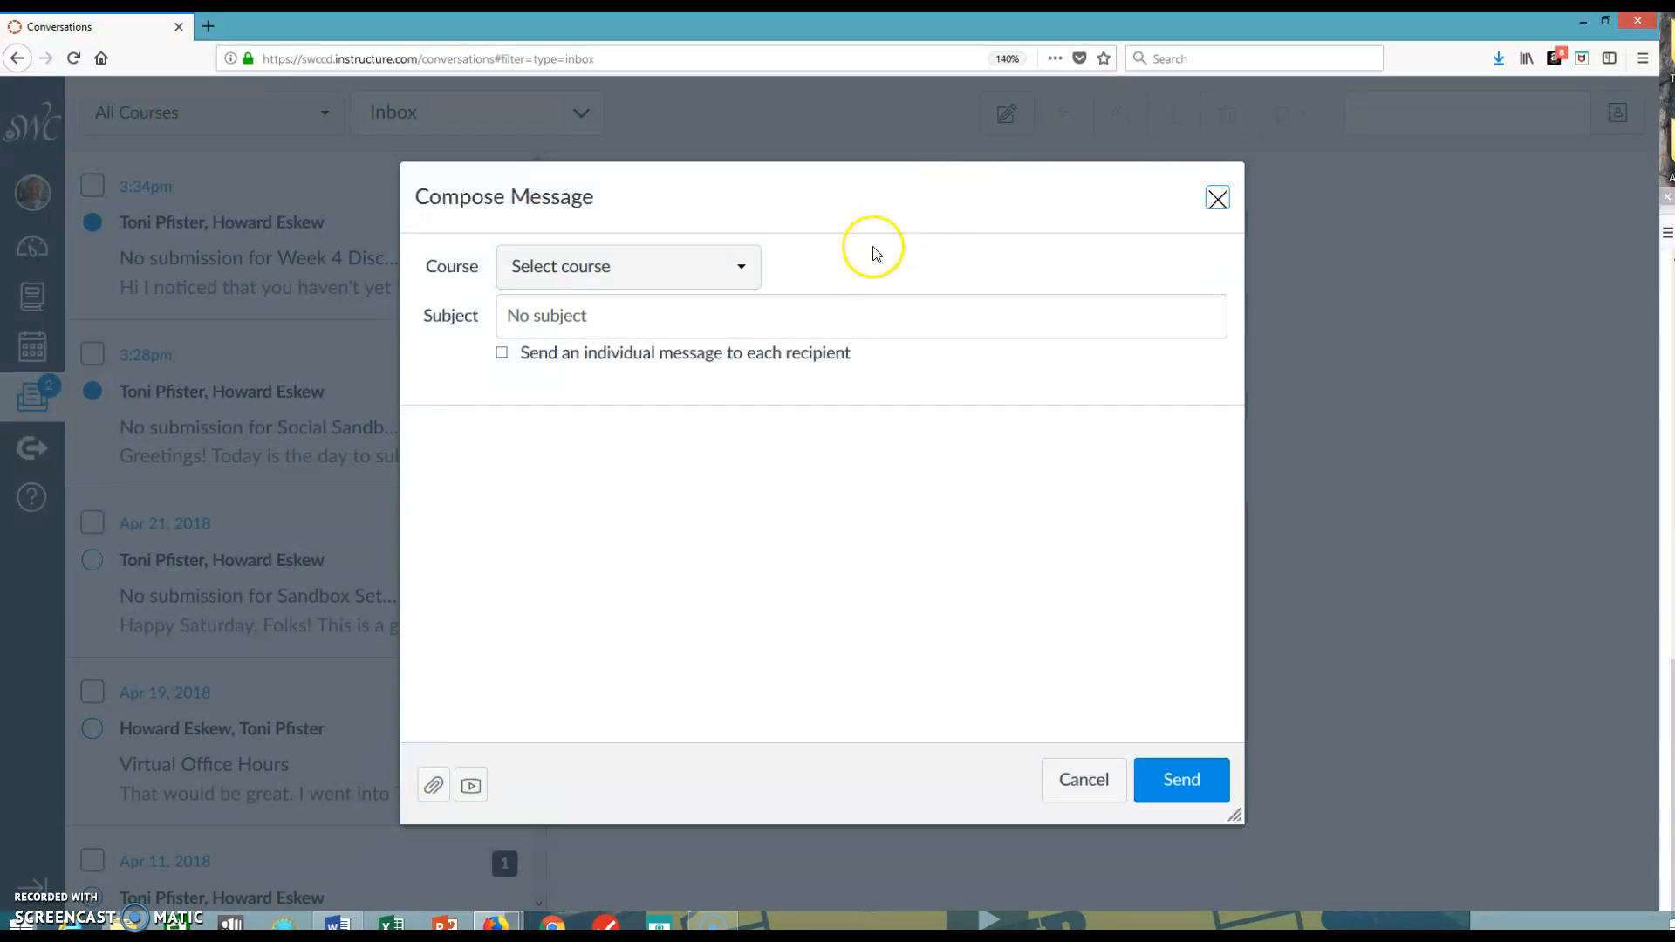
click(741, 267)
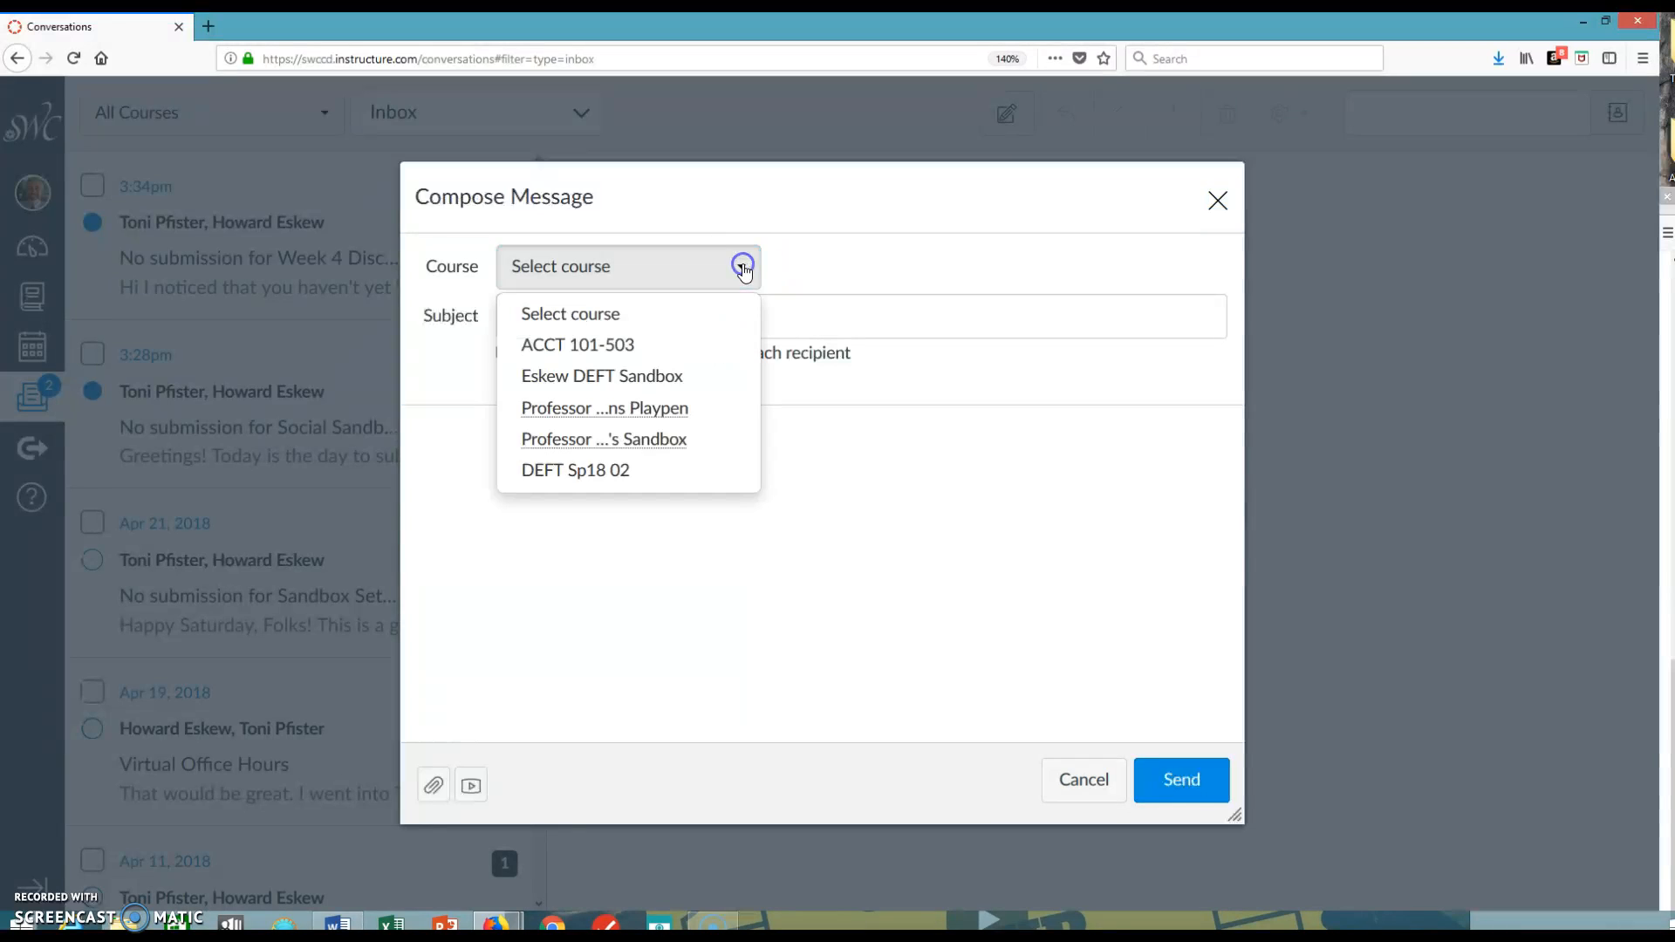
click(597, 375)
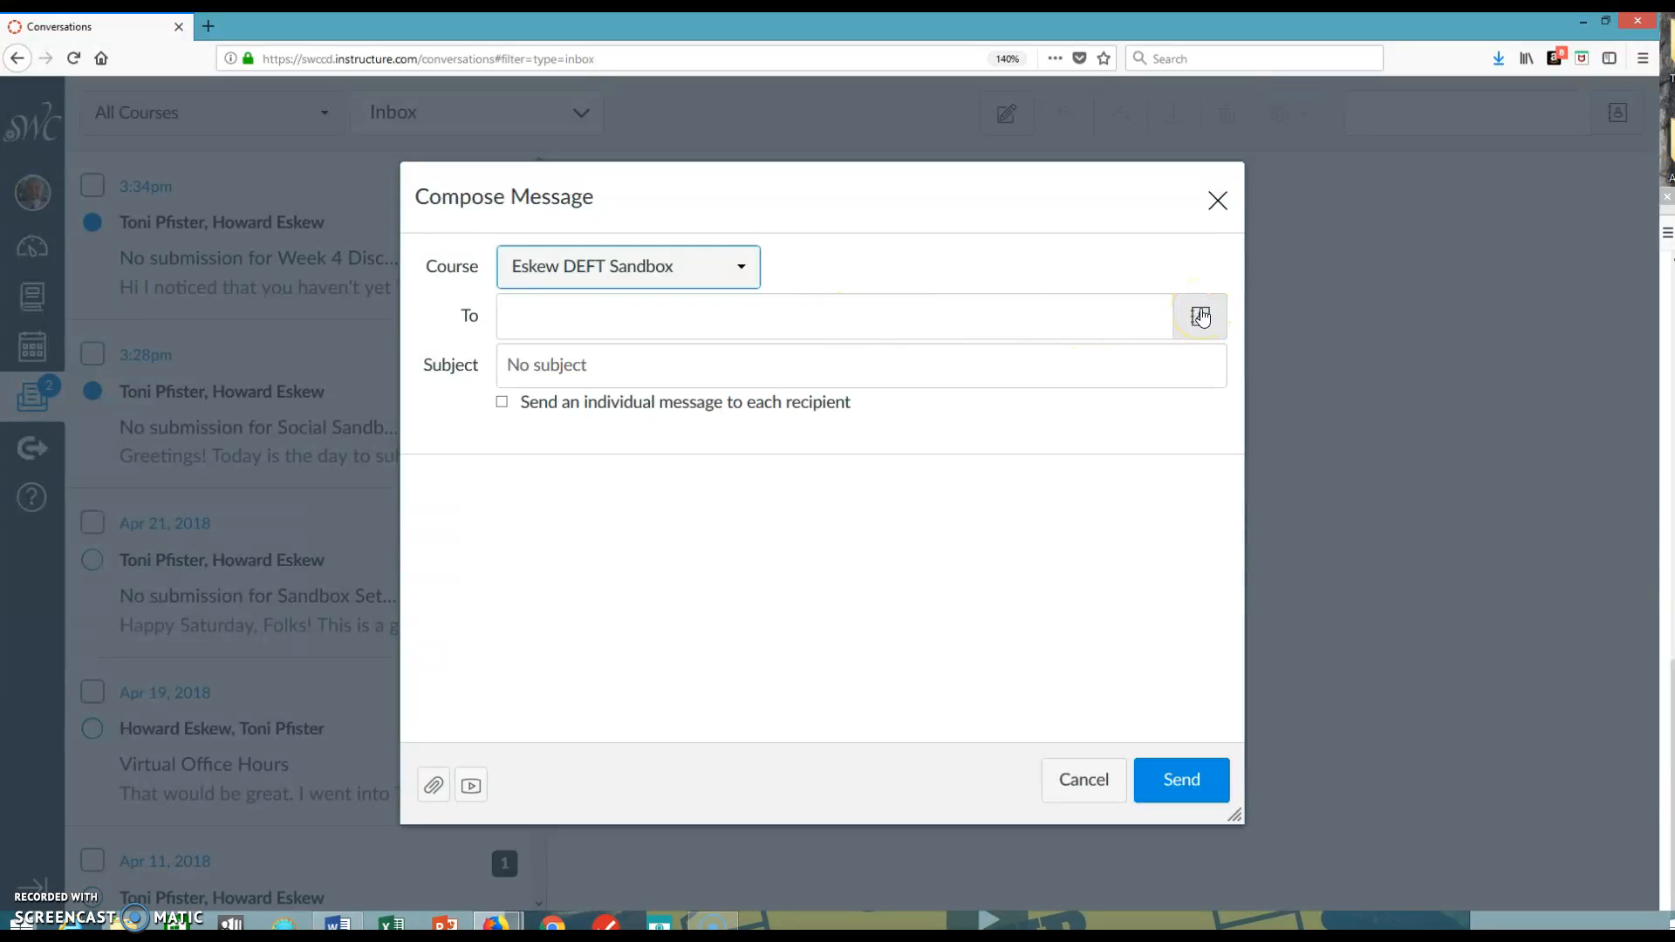
- Check the course's recipient groups and add the instructor as the message recipient by searching for their name
click(1201, 316)
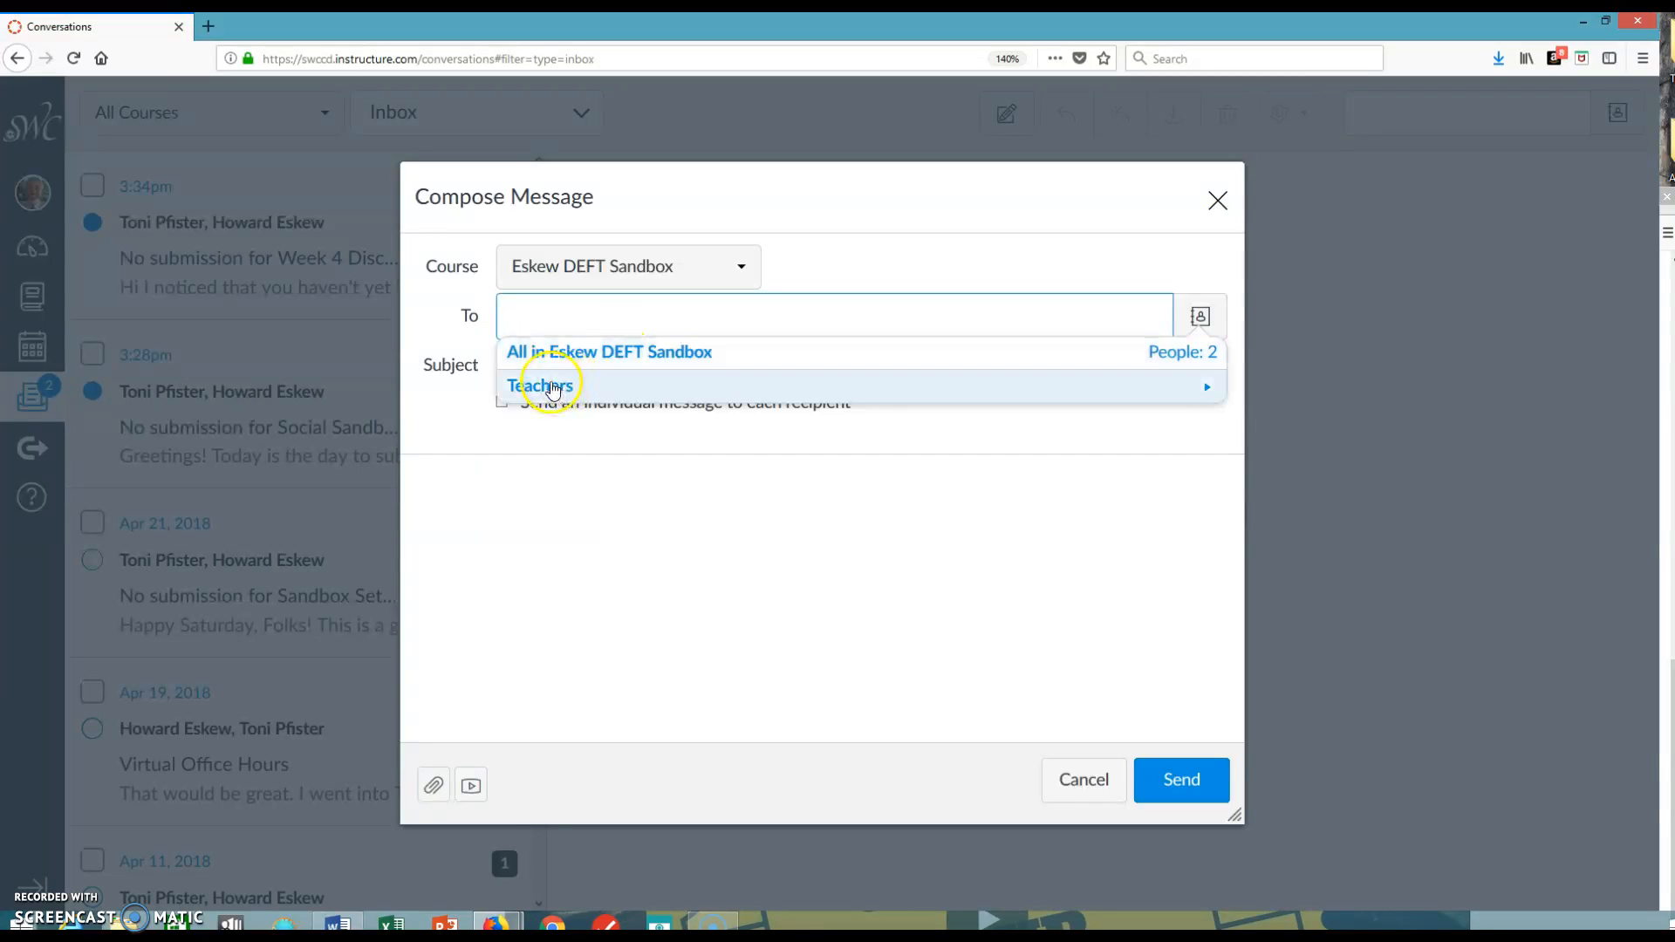
click(562, 321)
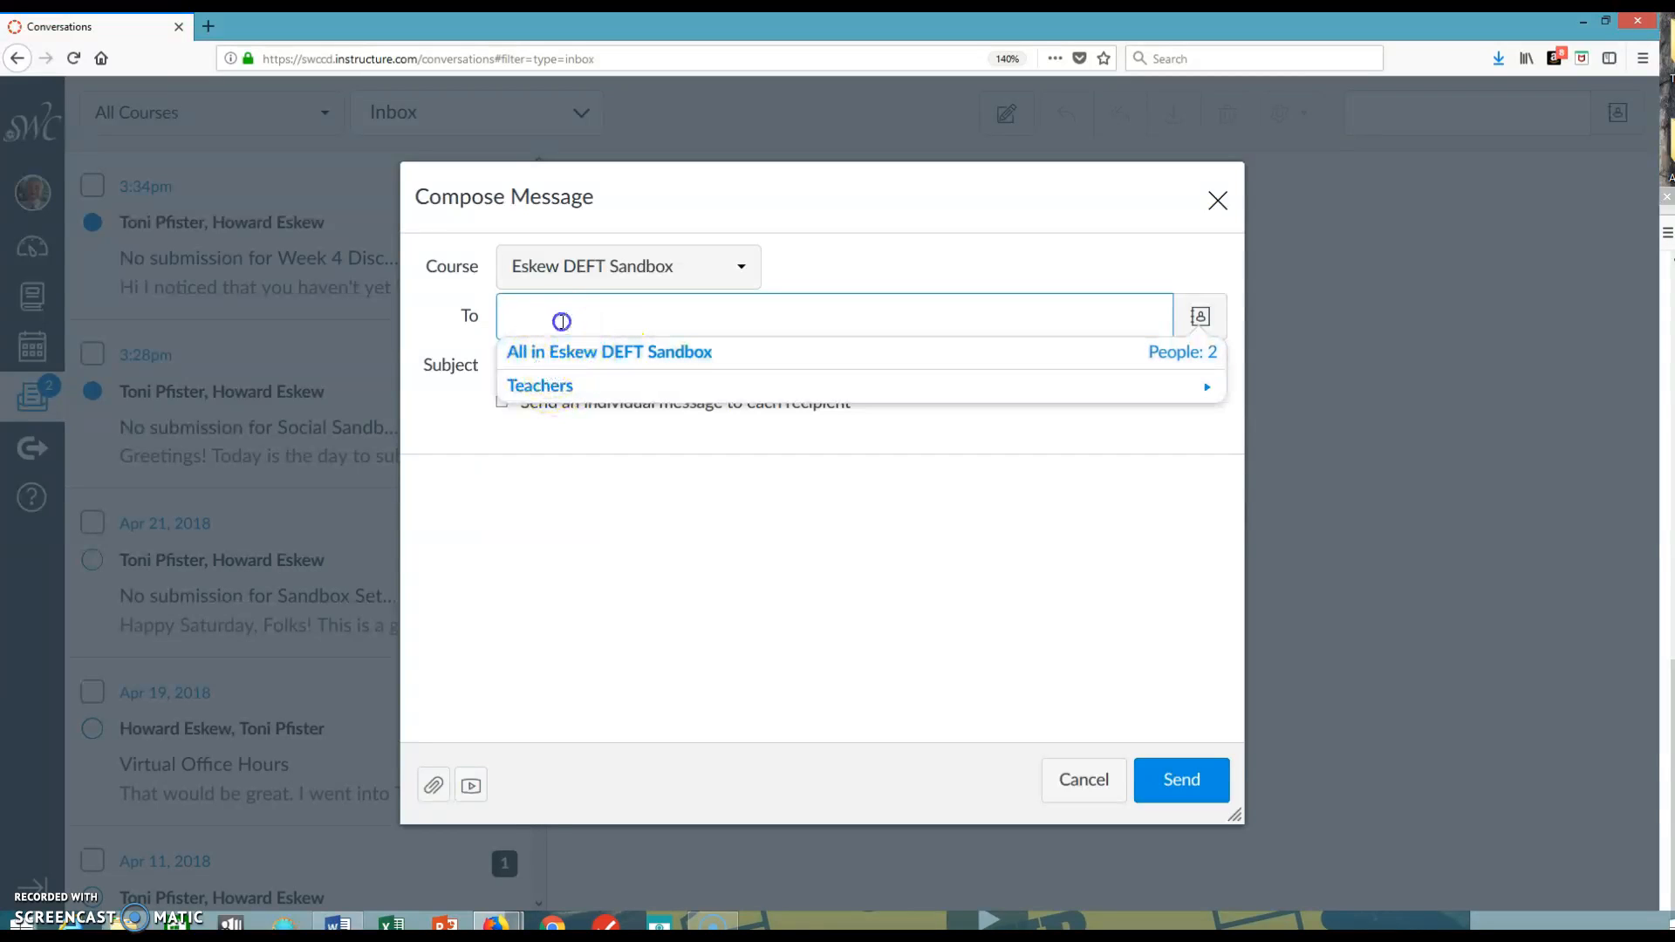
text(ho)
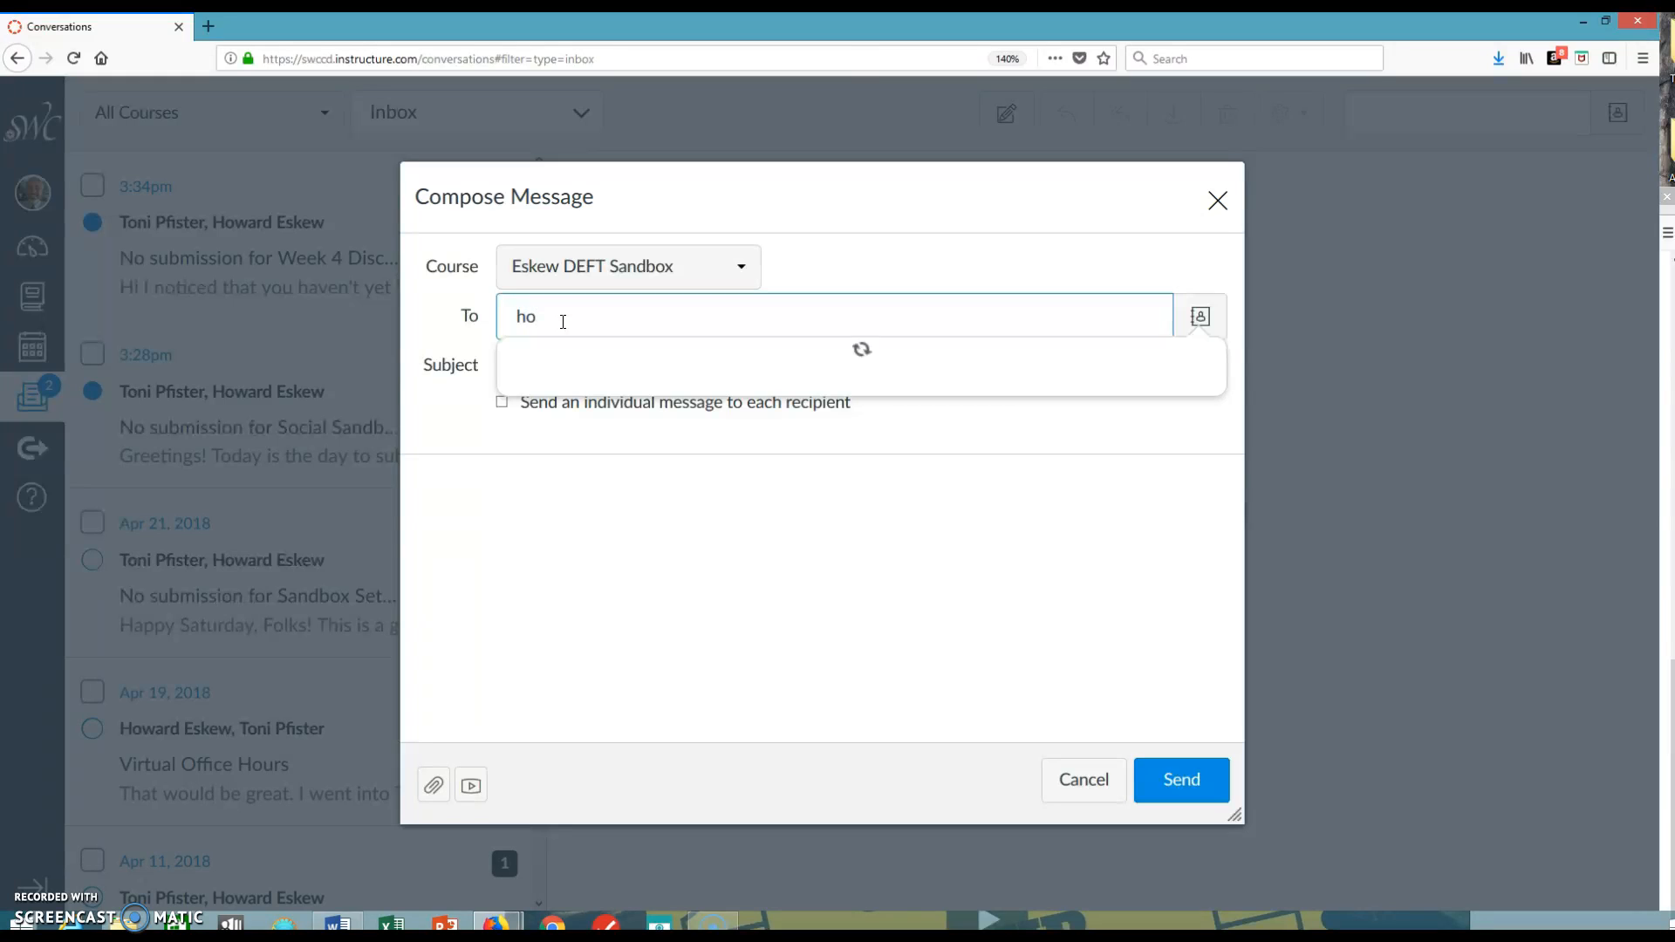
click(560, 349)
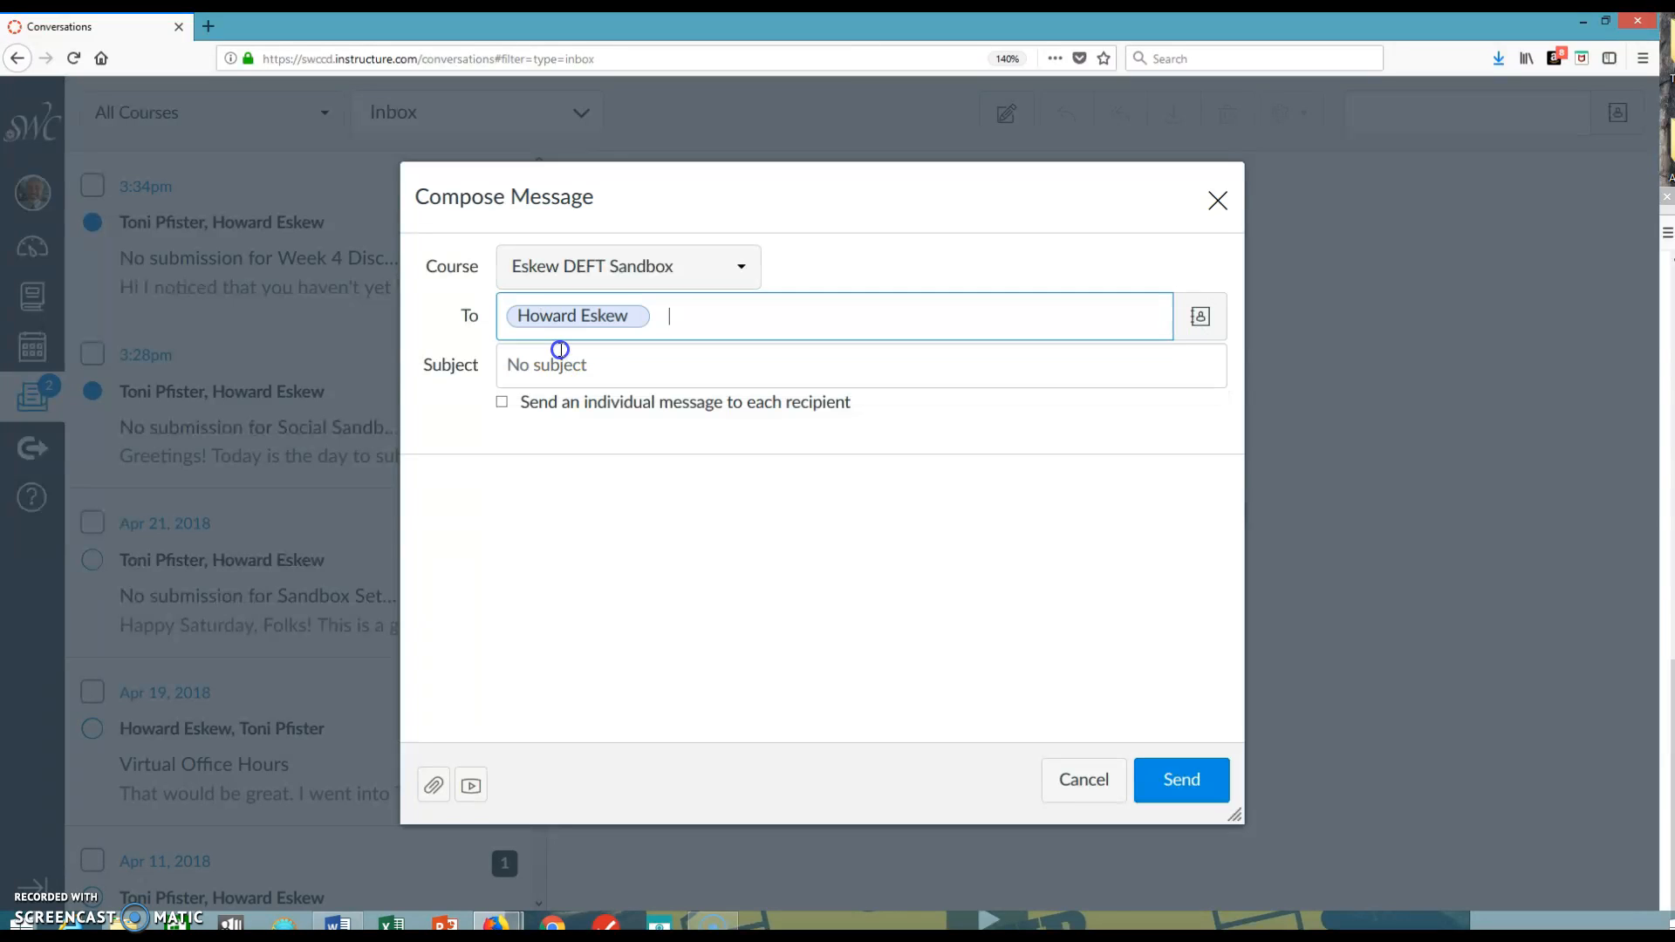
- Give the message the subject "Test" and the body "This is a test message.", and send it
click(554, 370)
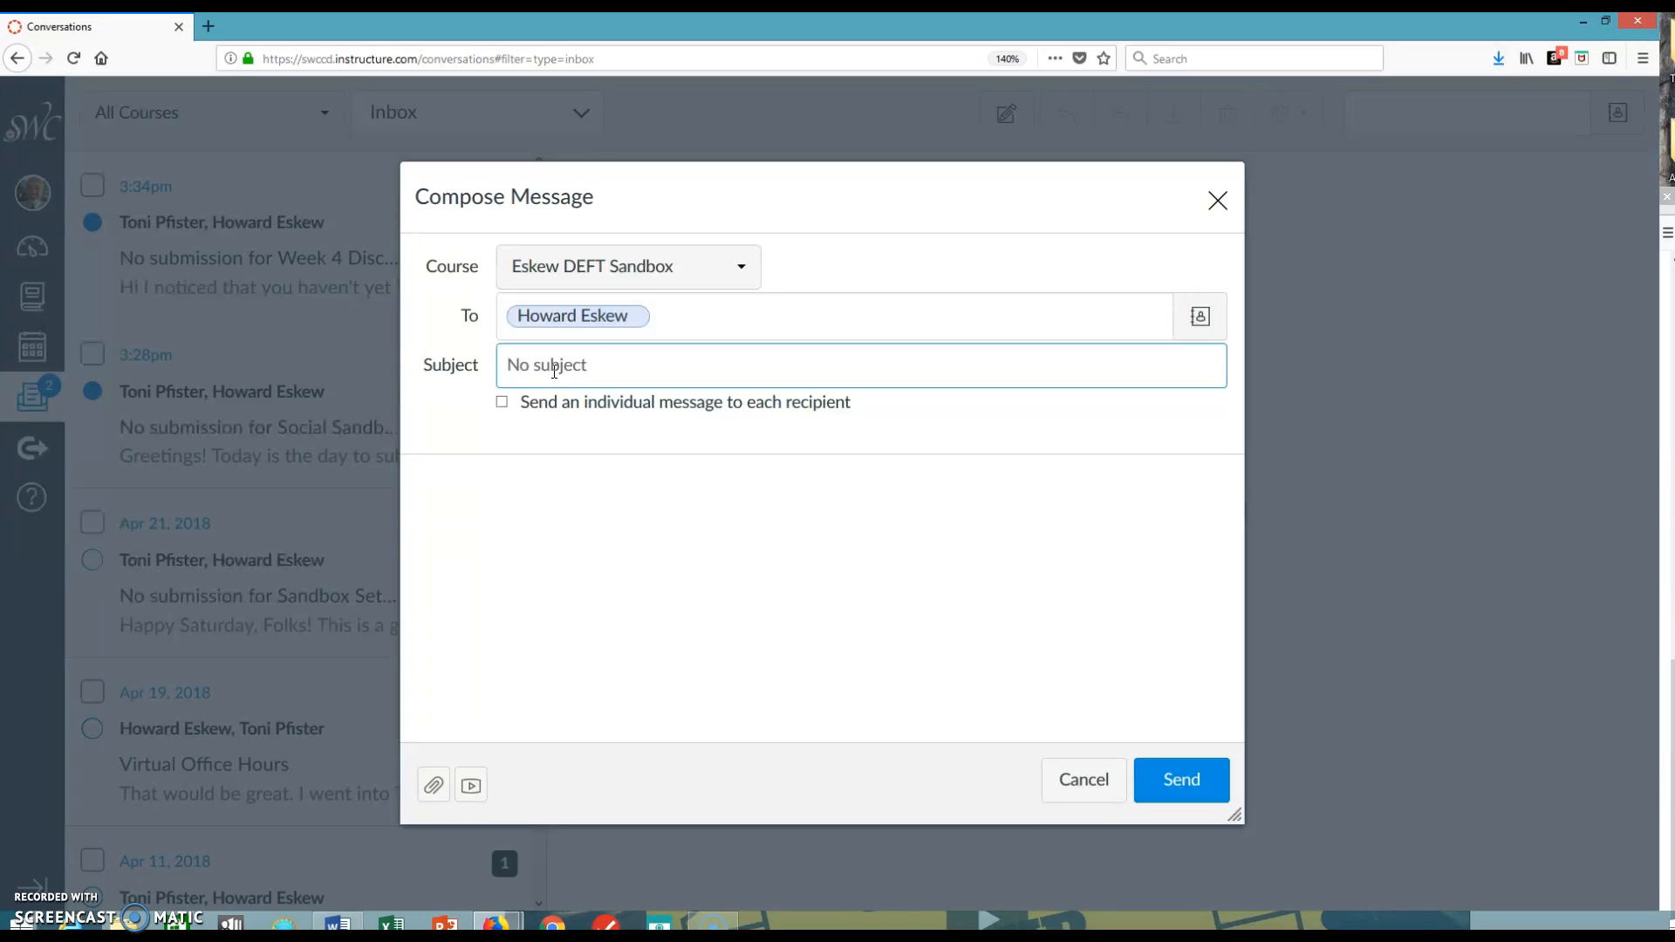
text(Te)
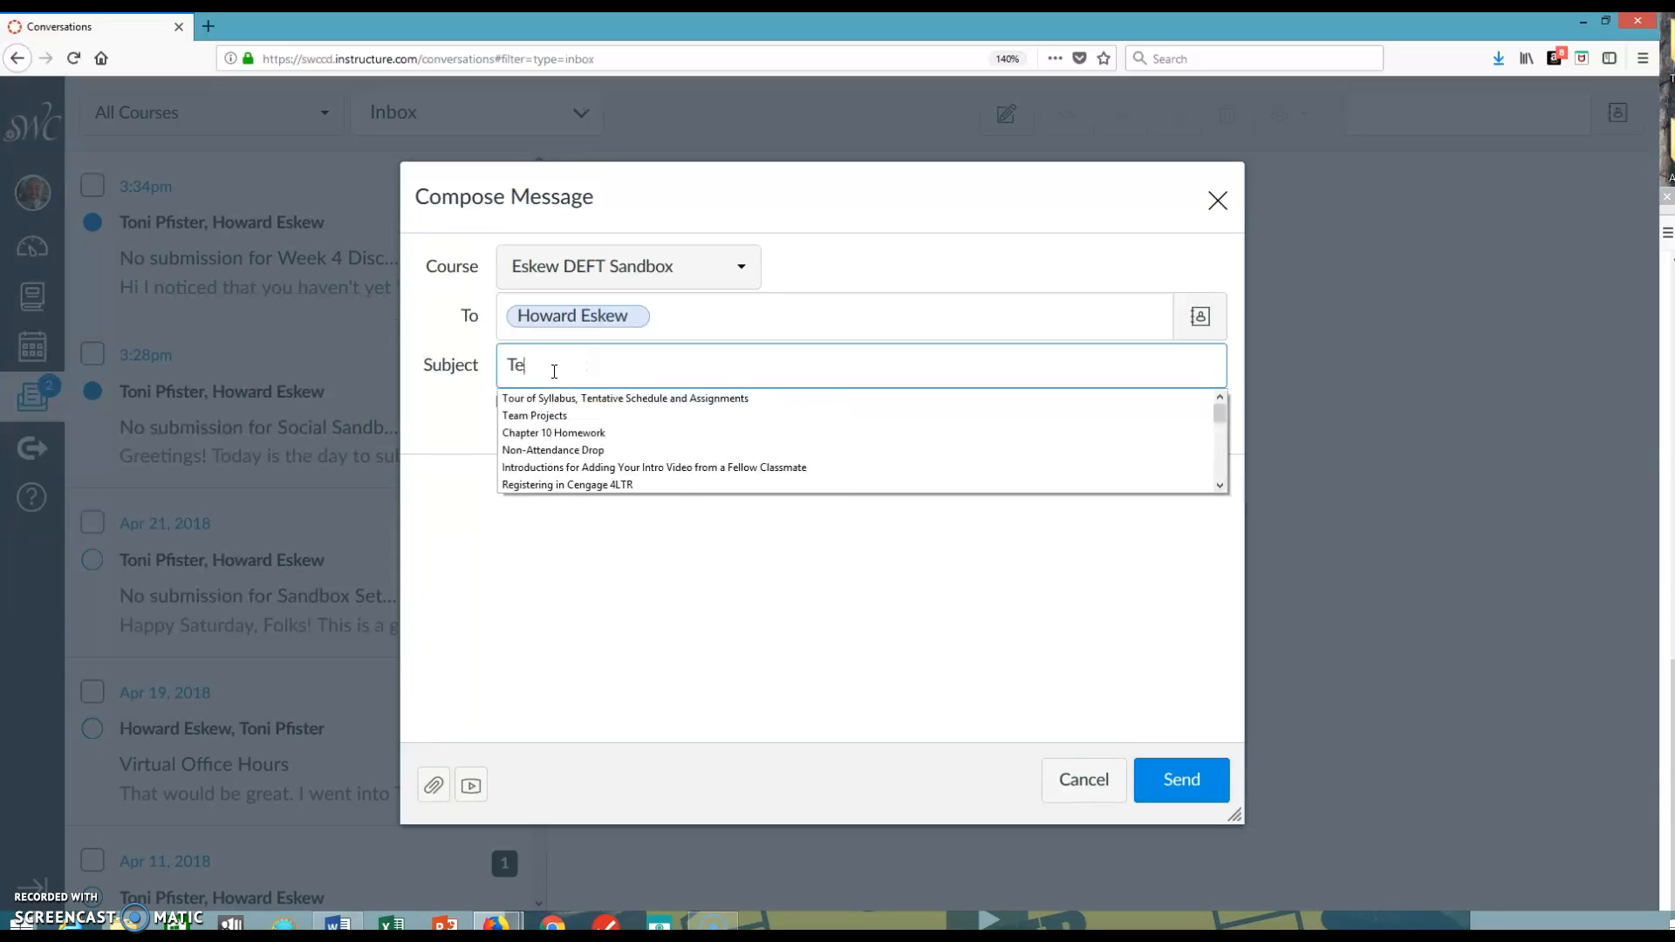
text(st)
click(459, 479)
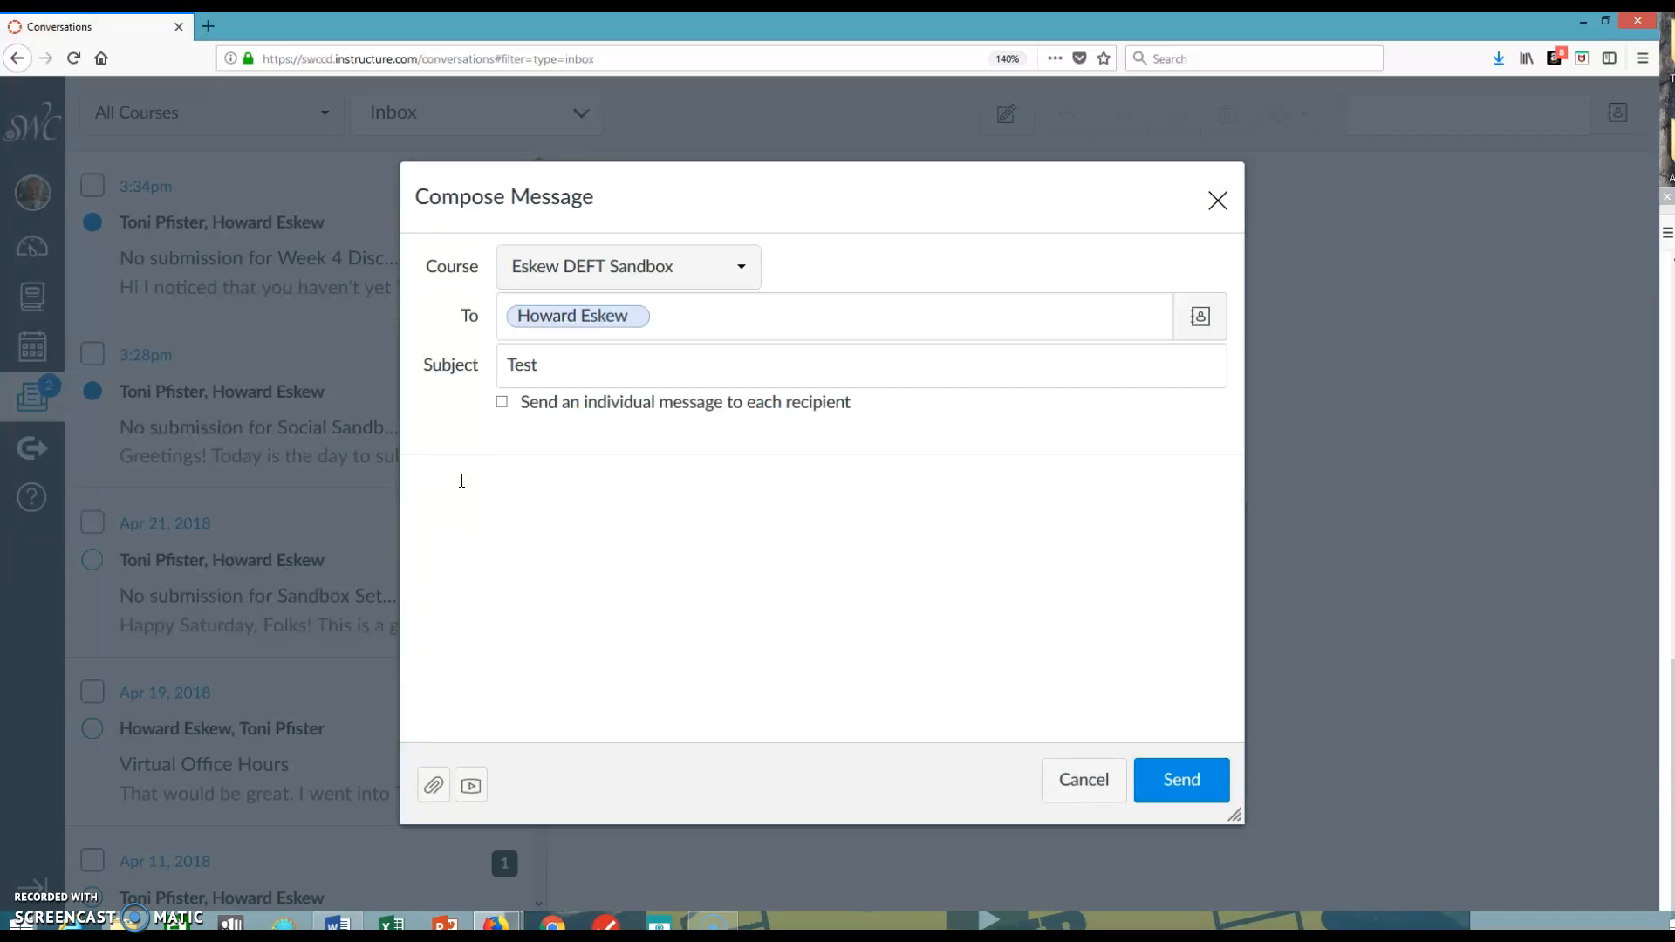
text(This)
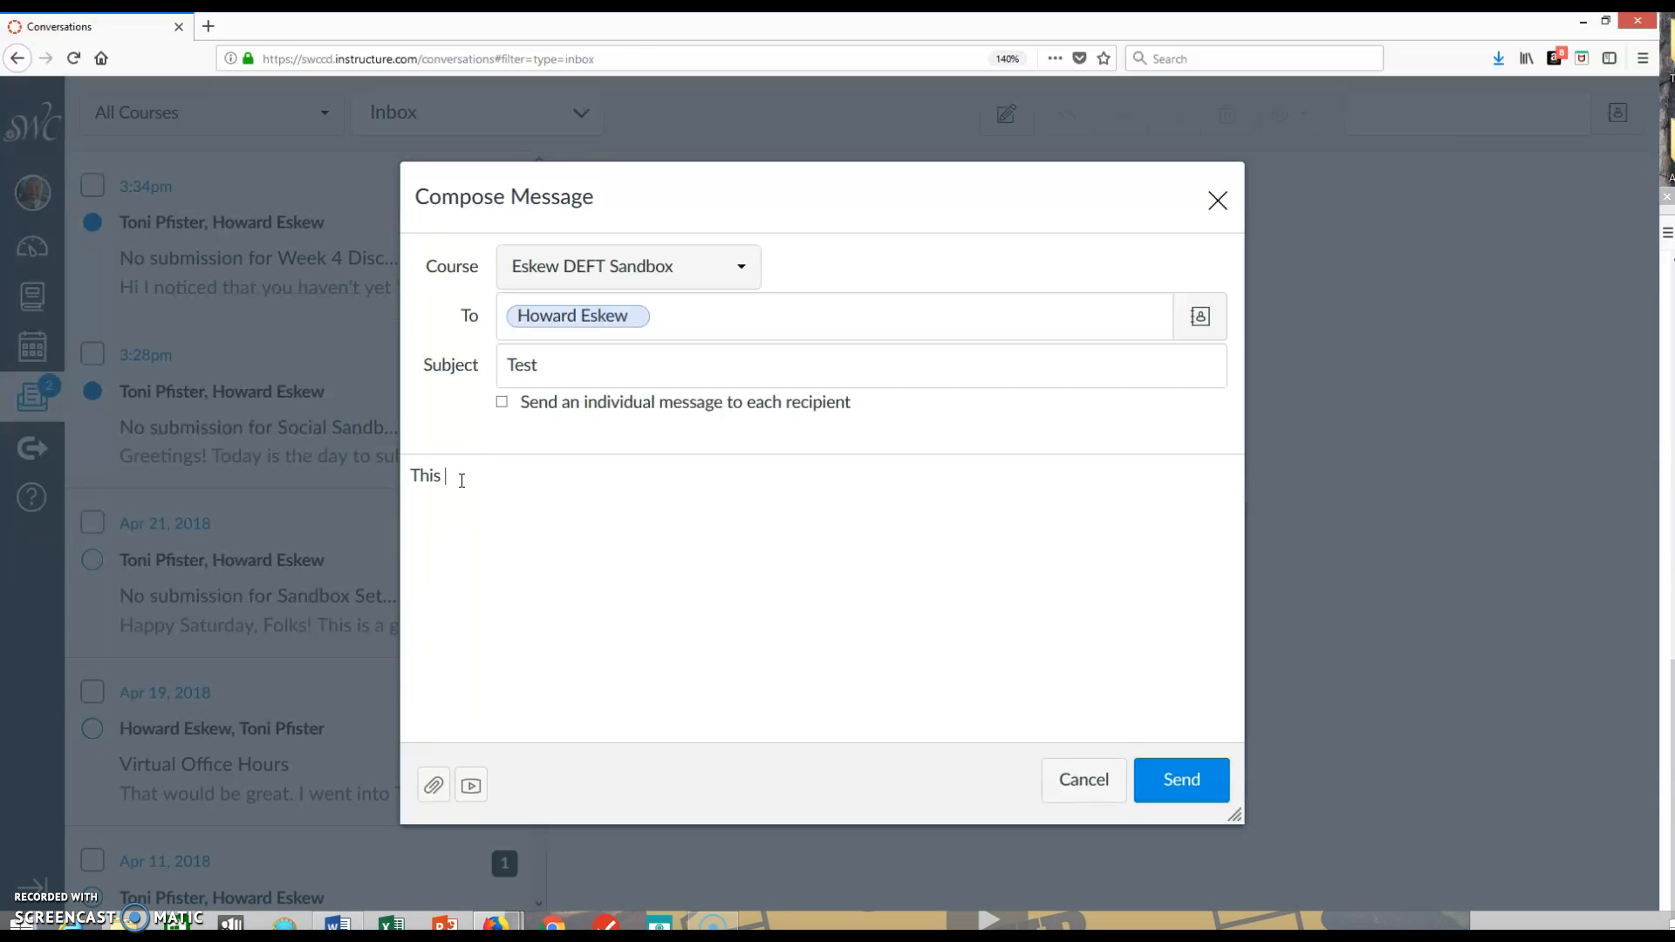
text( is a test message.)
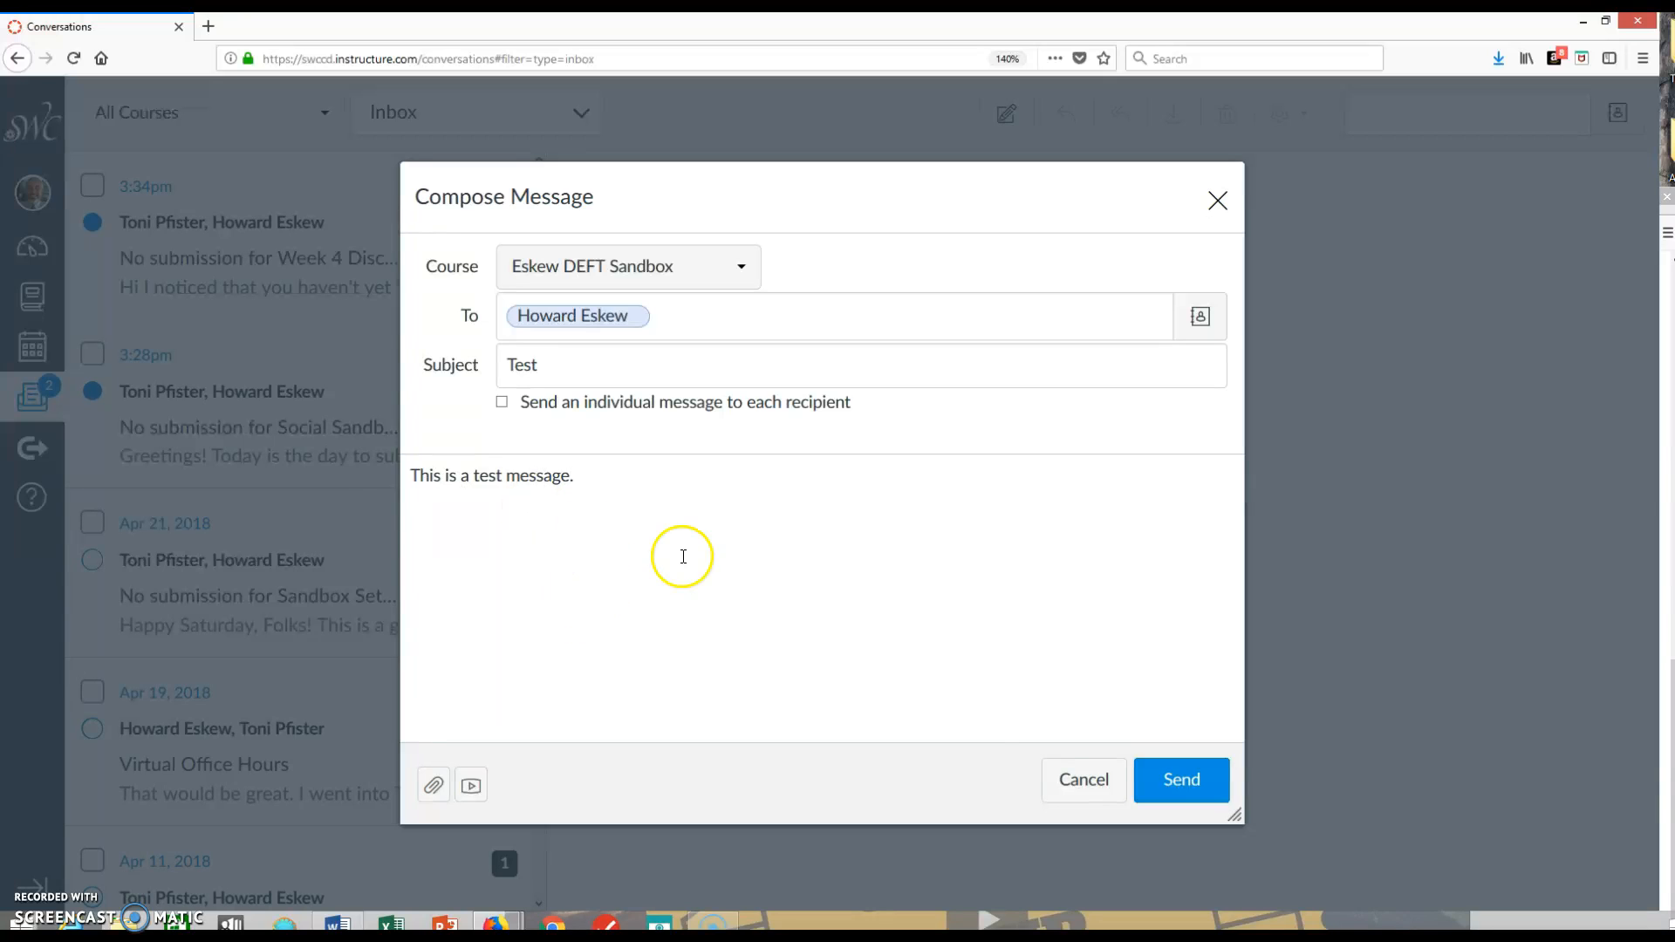
click(1181, 781)
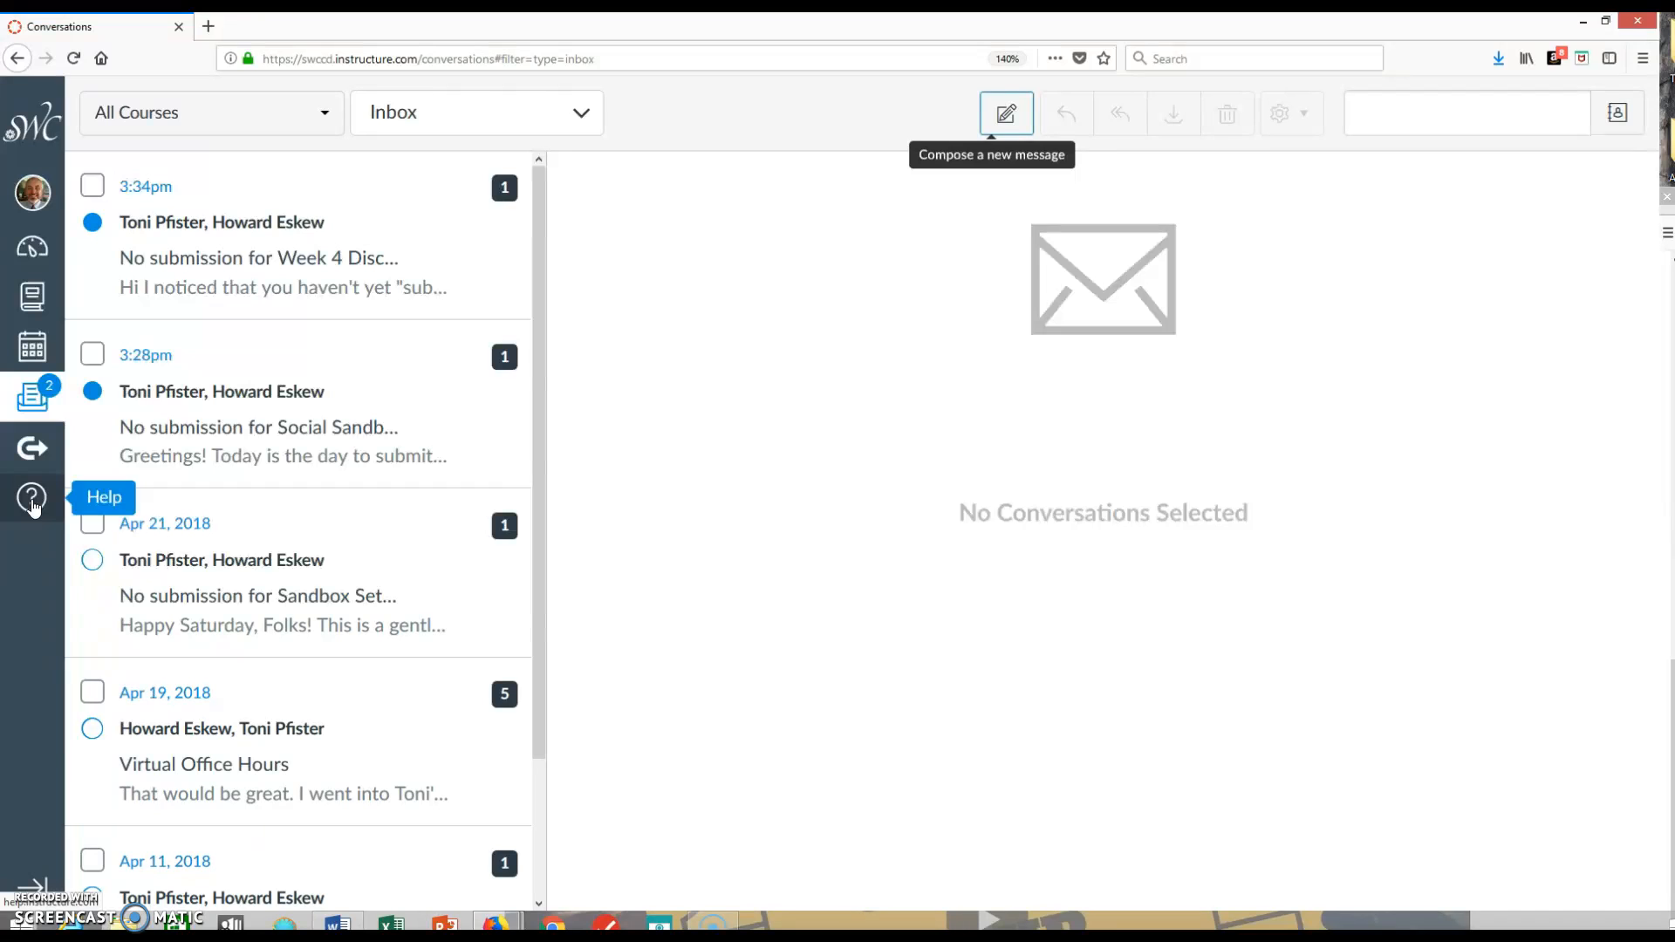
- Look over the Canvas help resources and the list of courses, closing each one after viewing
click(32, 502)
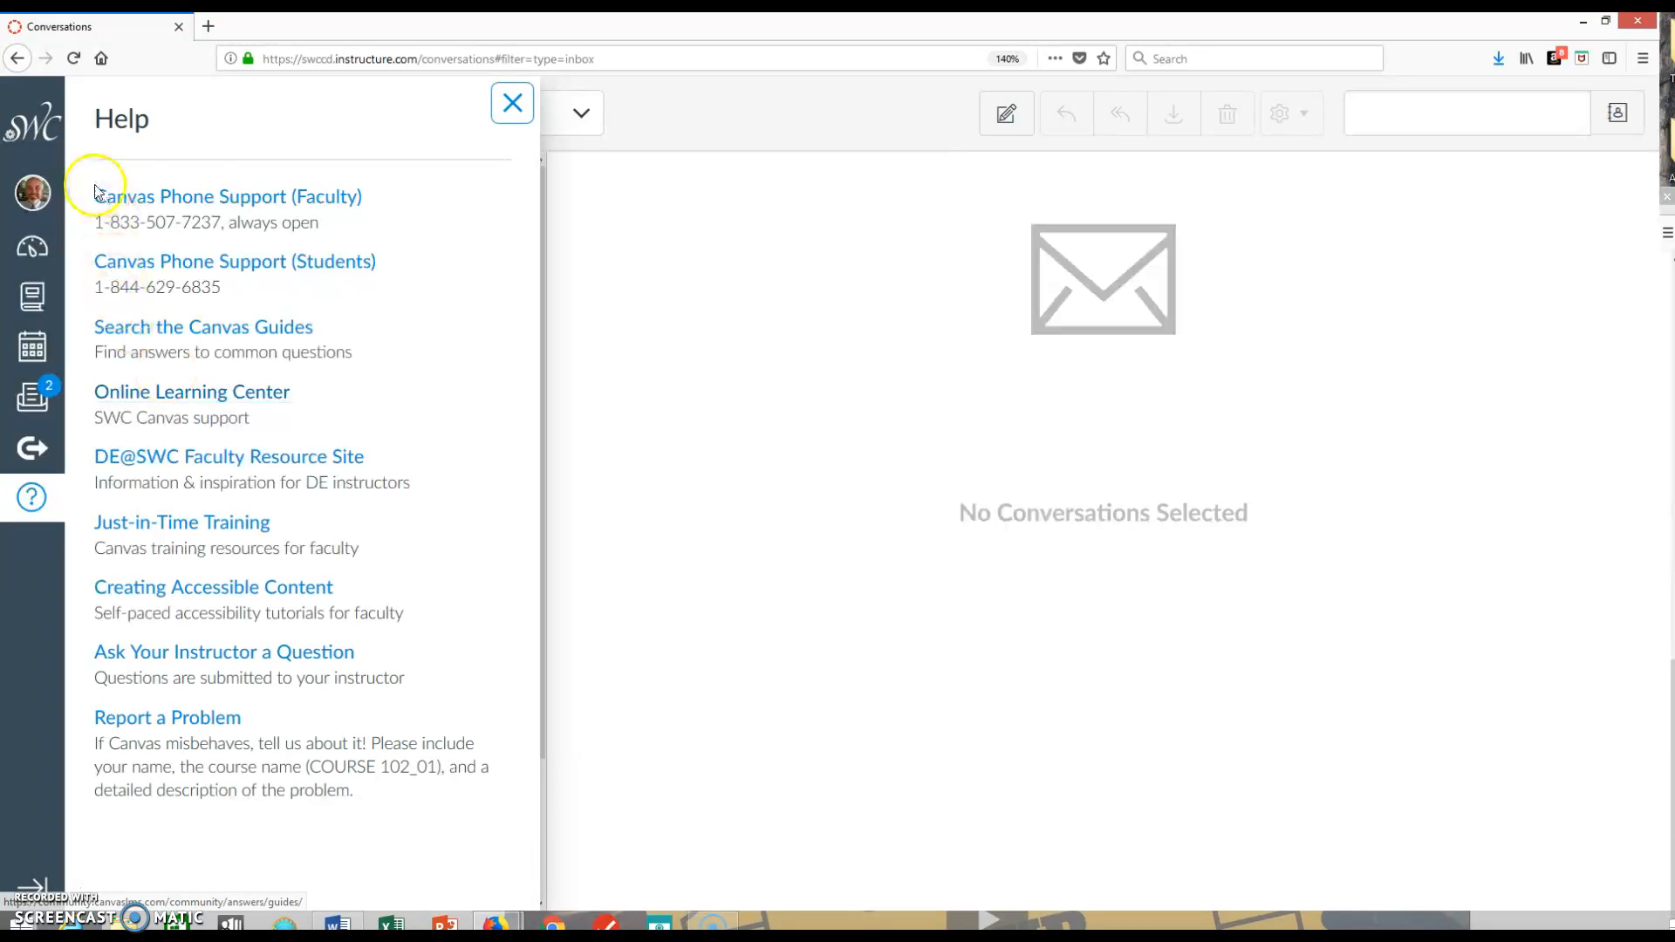
click(513, 105)
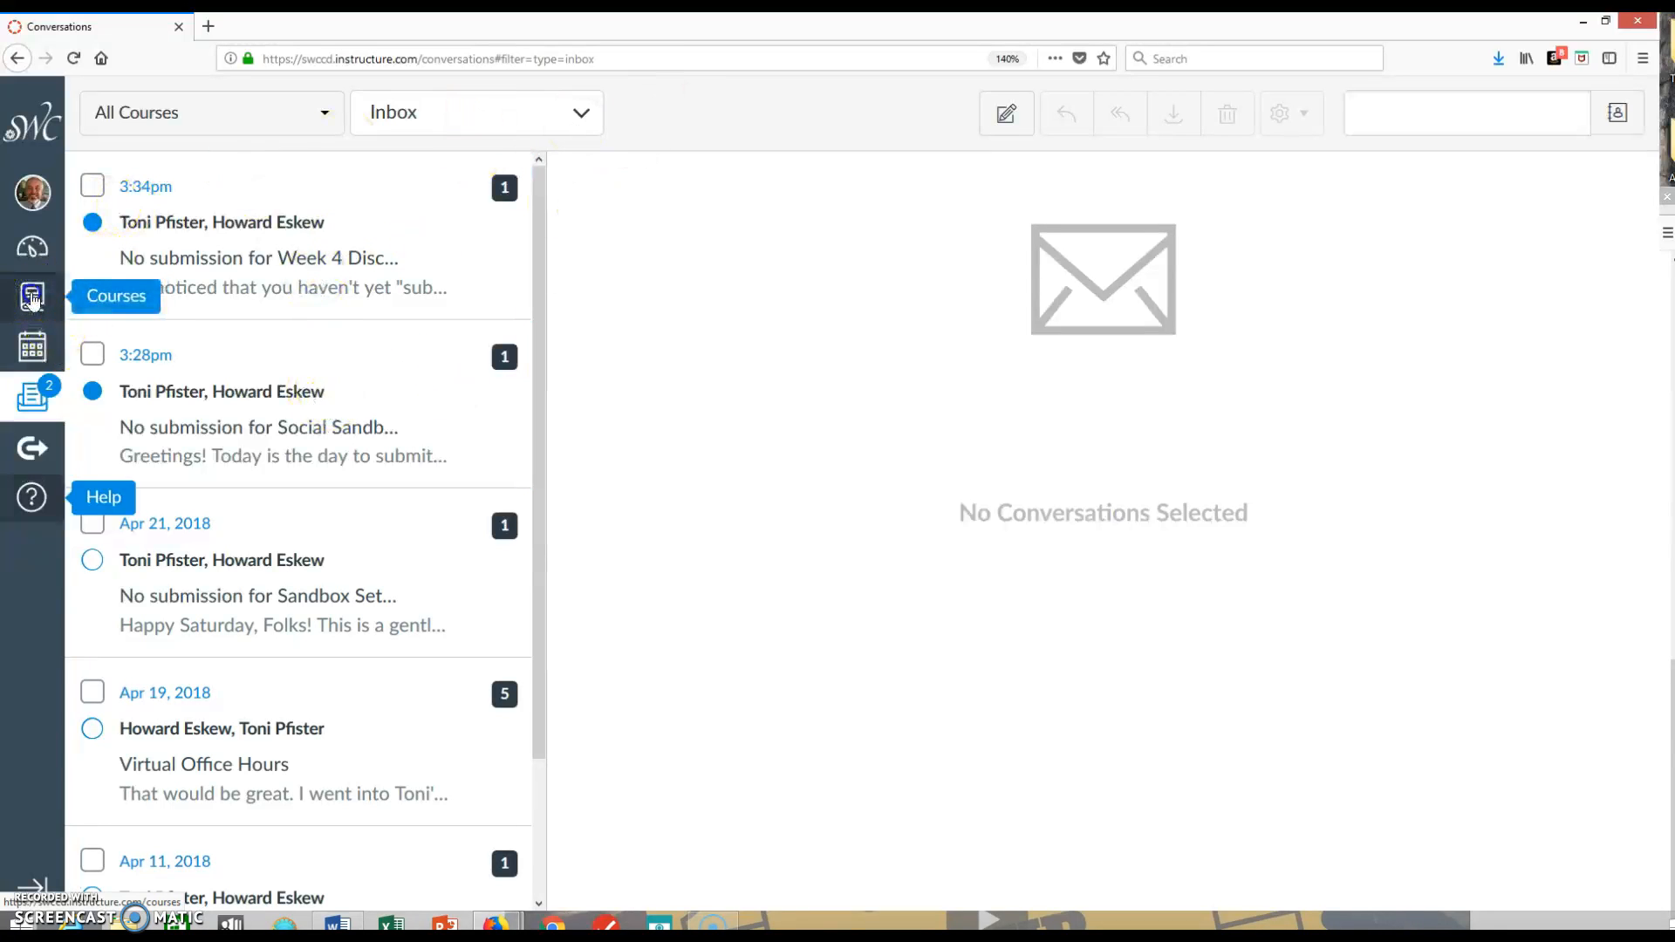
click(42, 299)
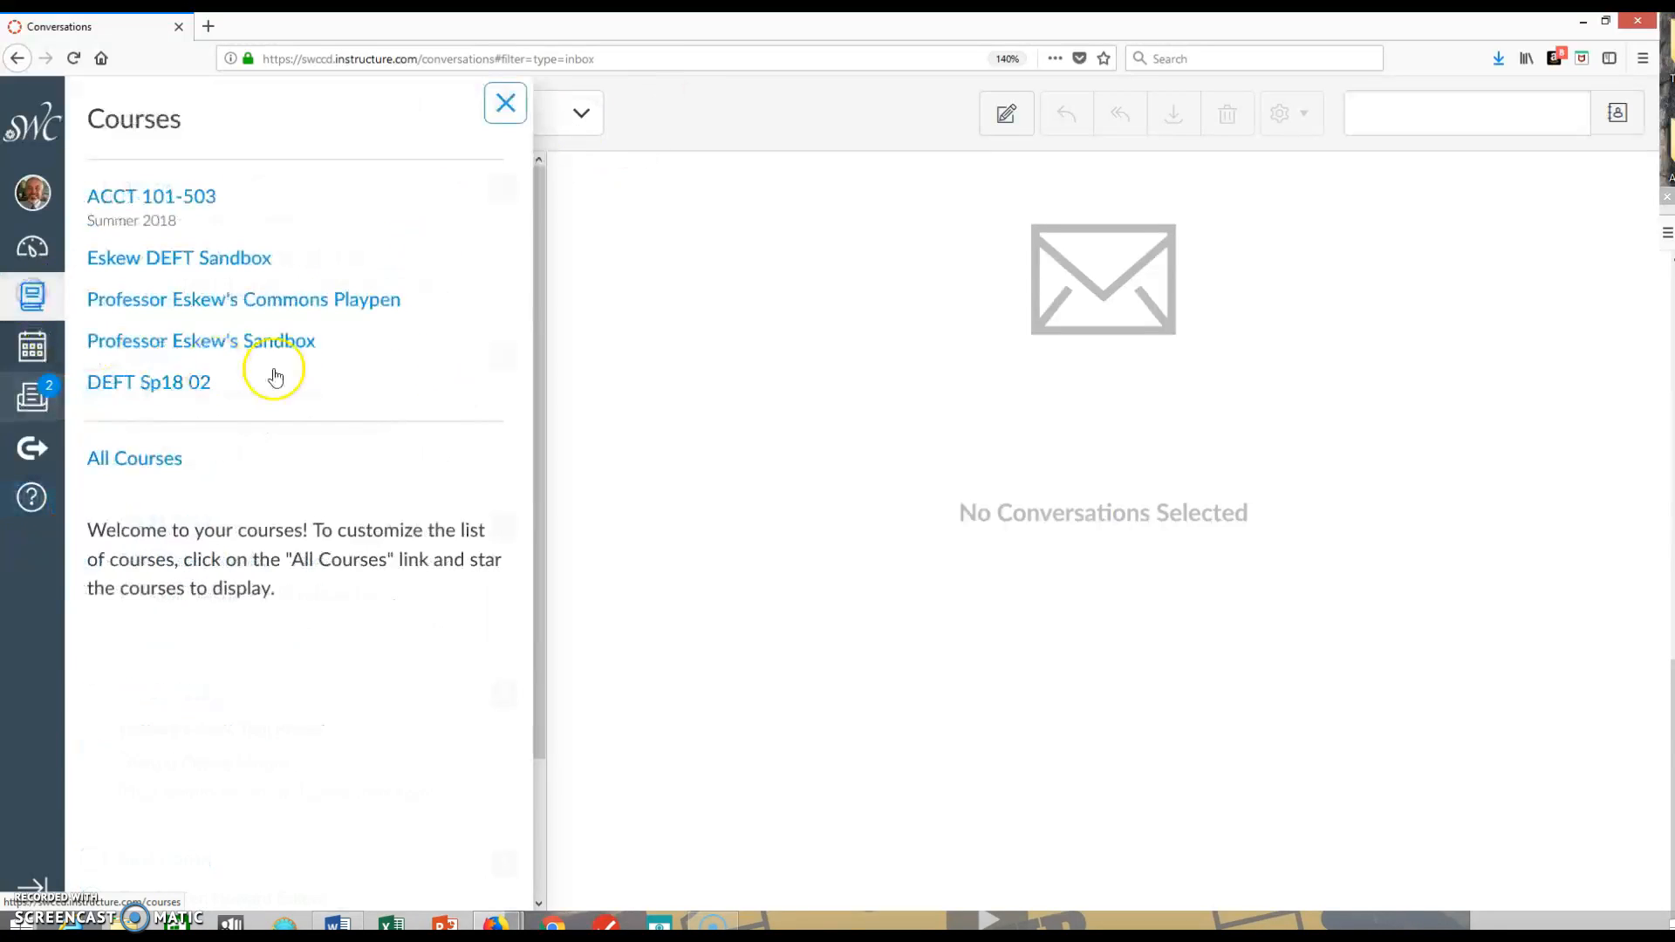
click(513, 104)
- Open the DEFT Sandbox course from the dashboard, and reopen it from the course list after viewing the inbox
click(30, 251)
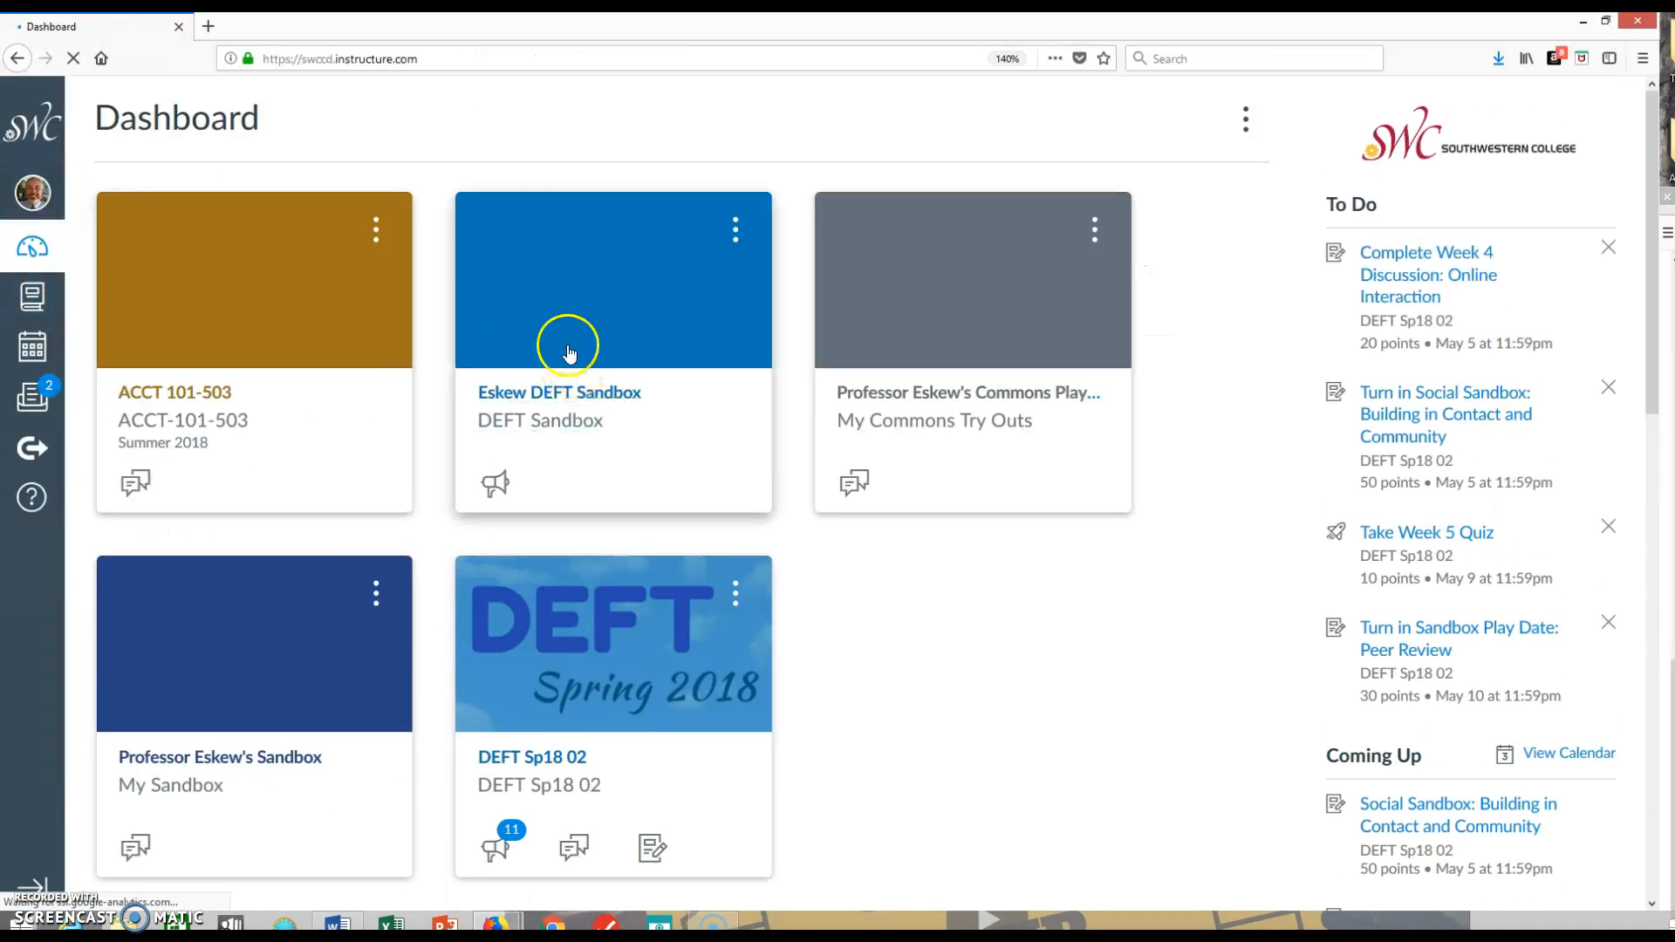
click(566, 354)
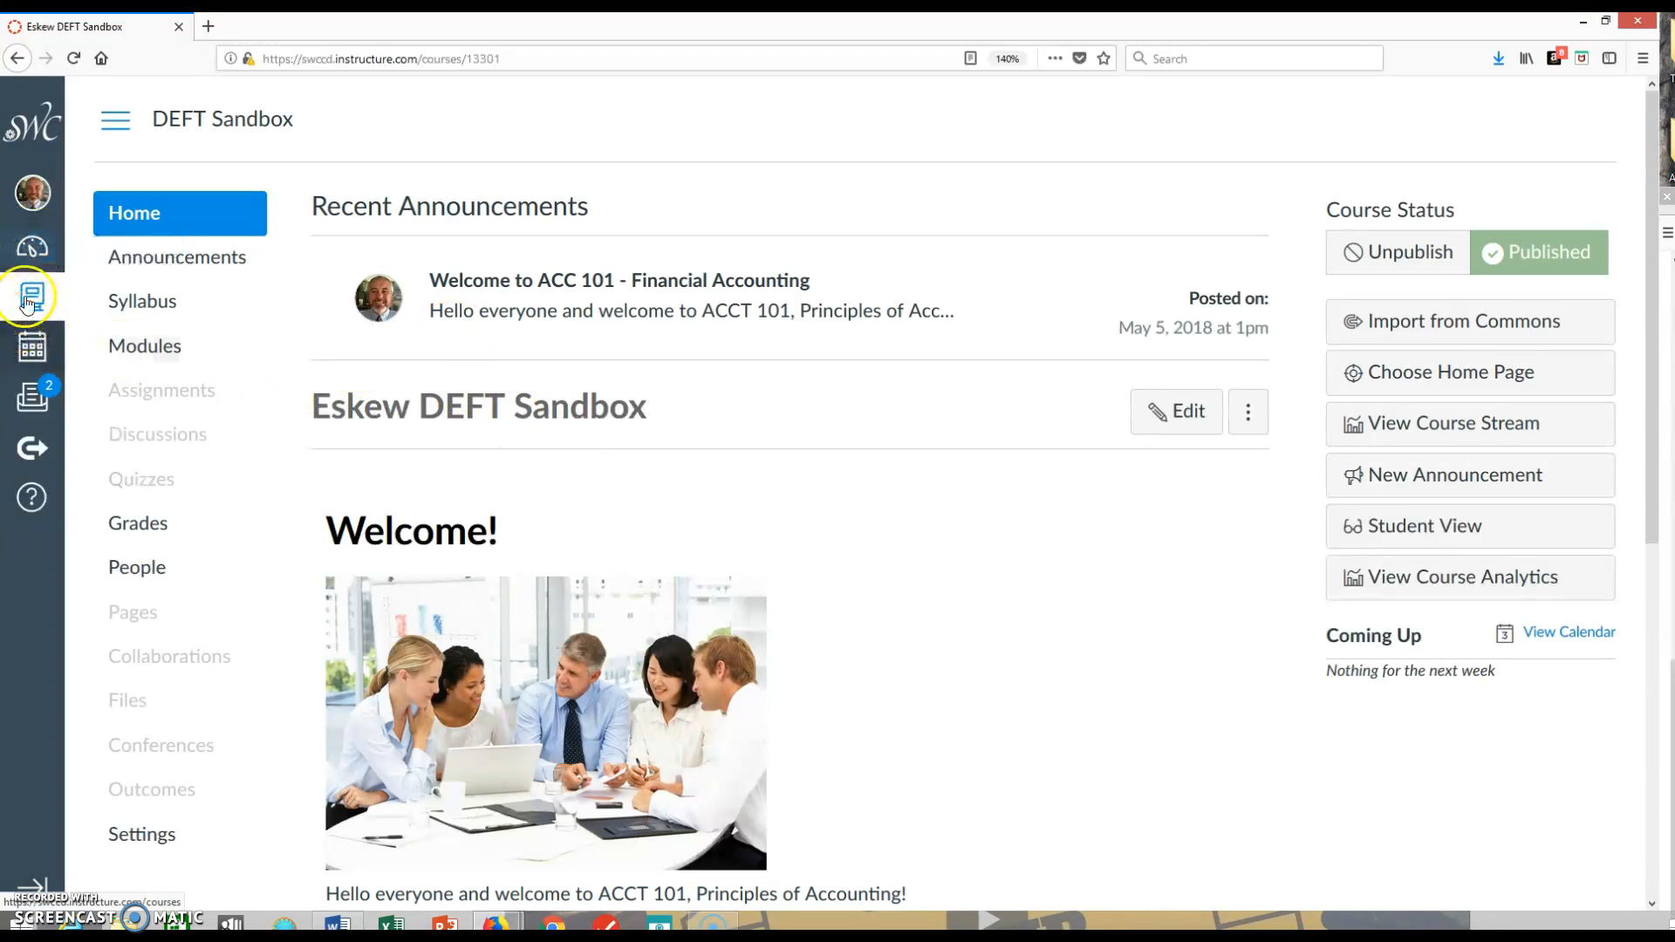
click(26, 398)
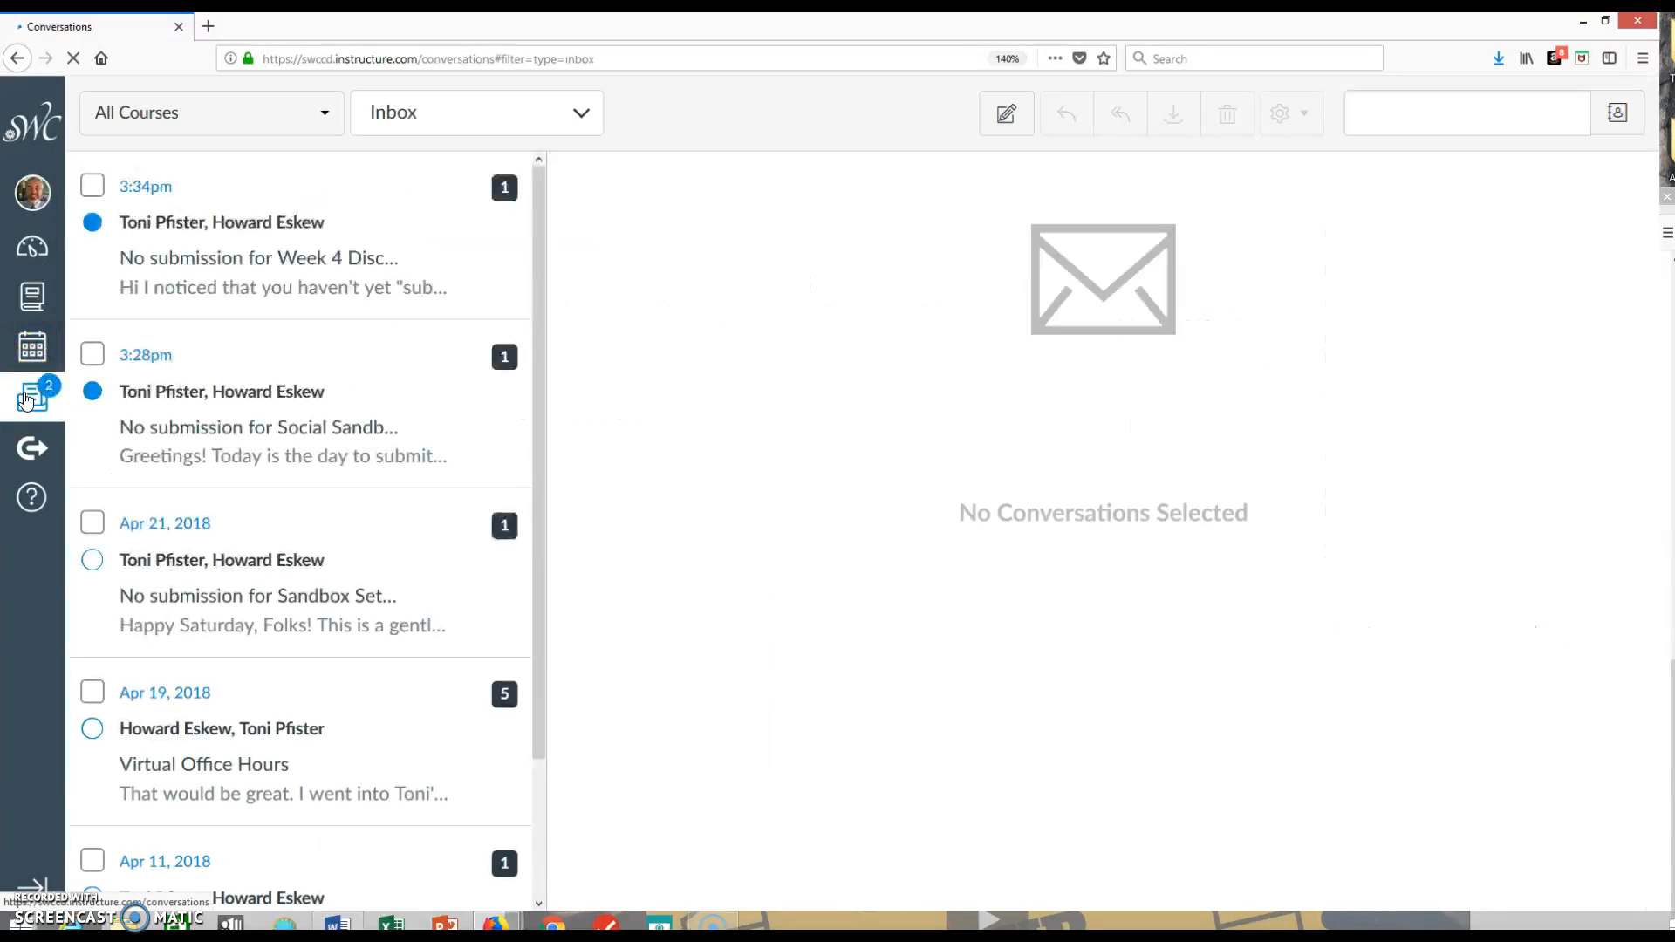
click(31, 299)
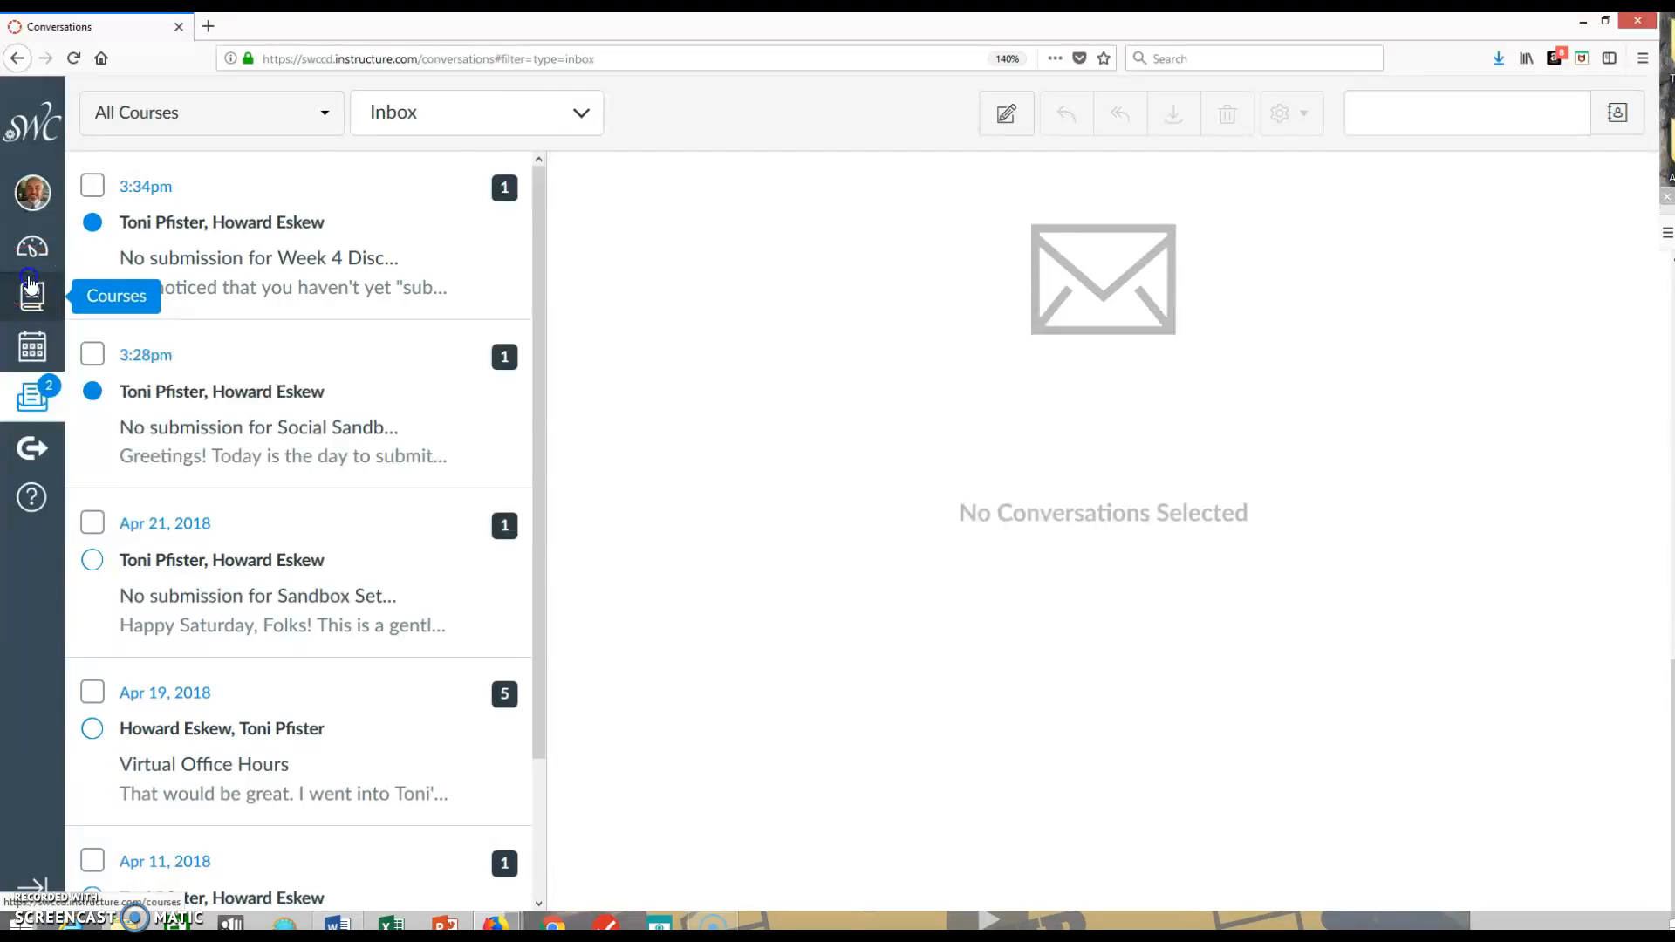
click(31, 299)
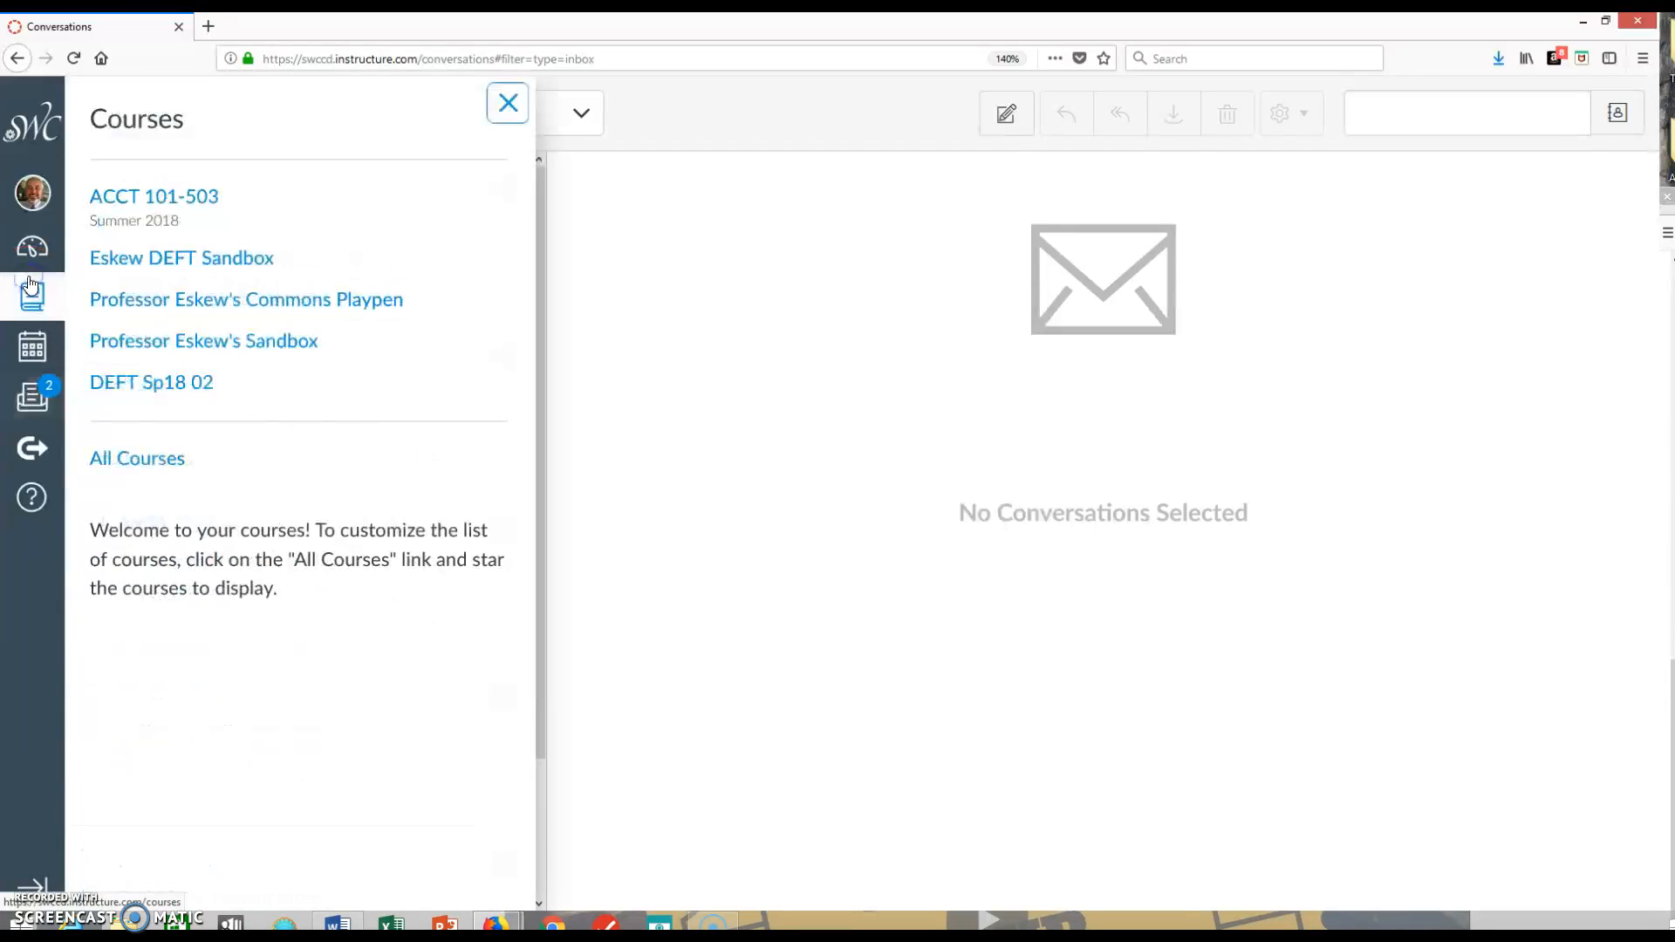
click(144, 260)
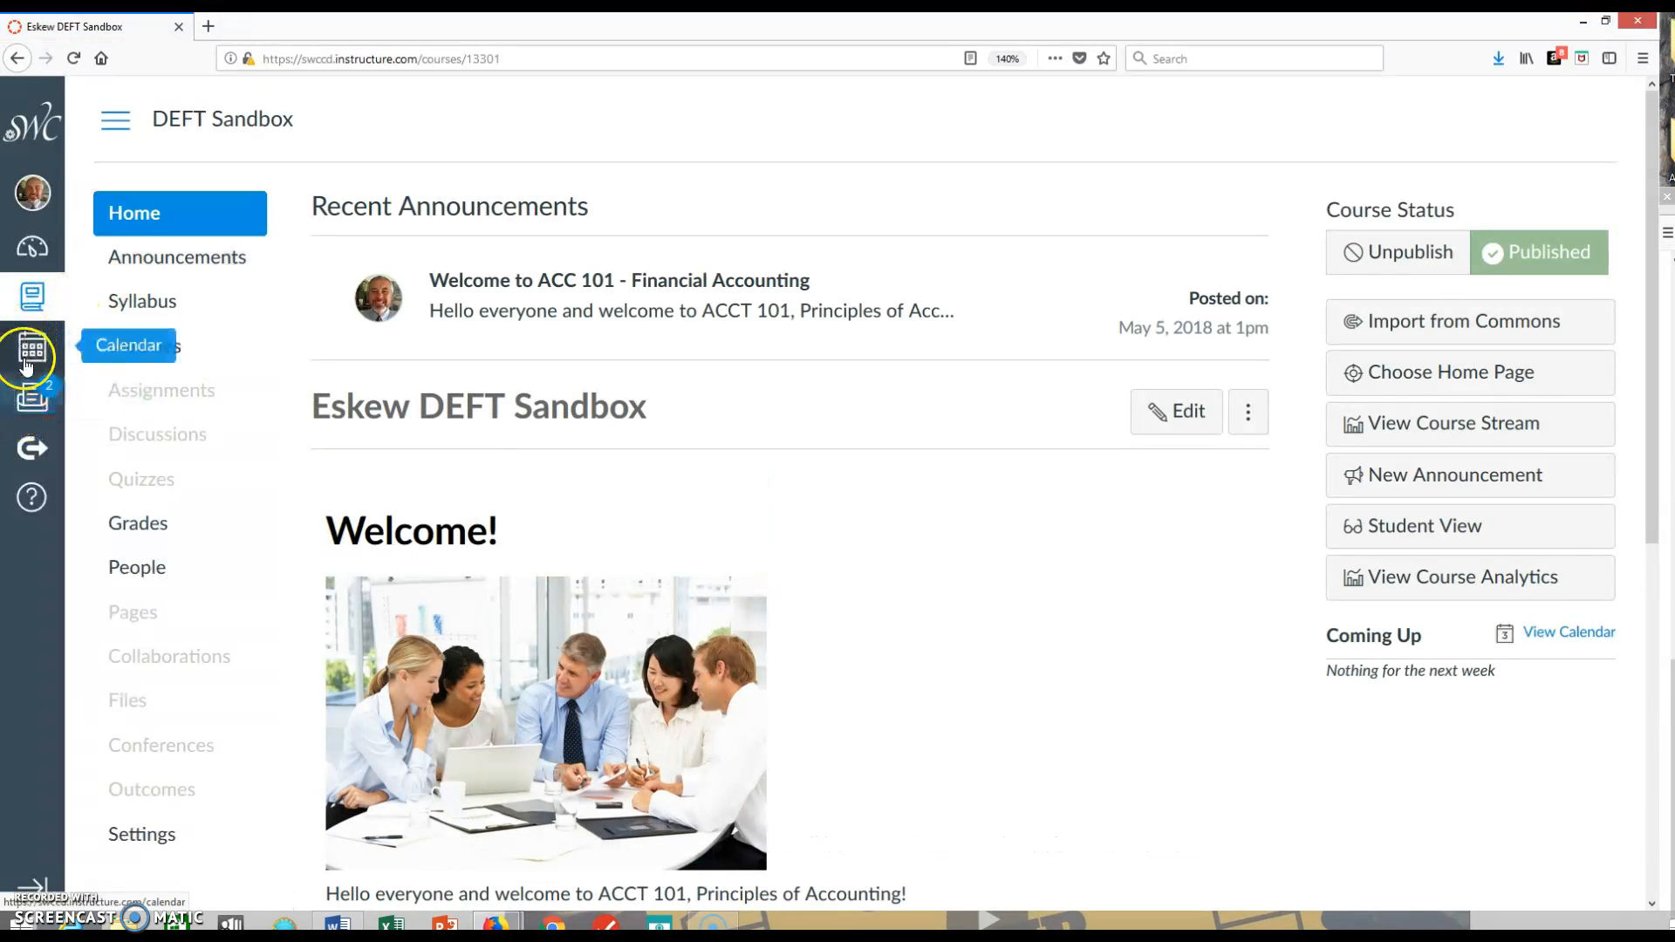
- View the inbox and the May 2018 calendar, and return to the DEFT Sandbox course through the dashboard
click(31, 389)
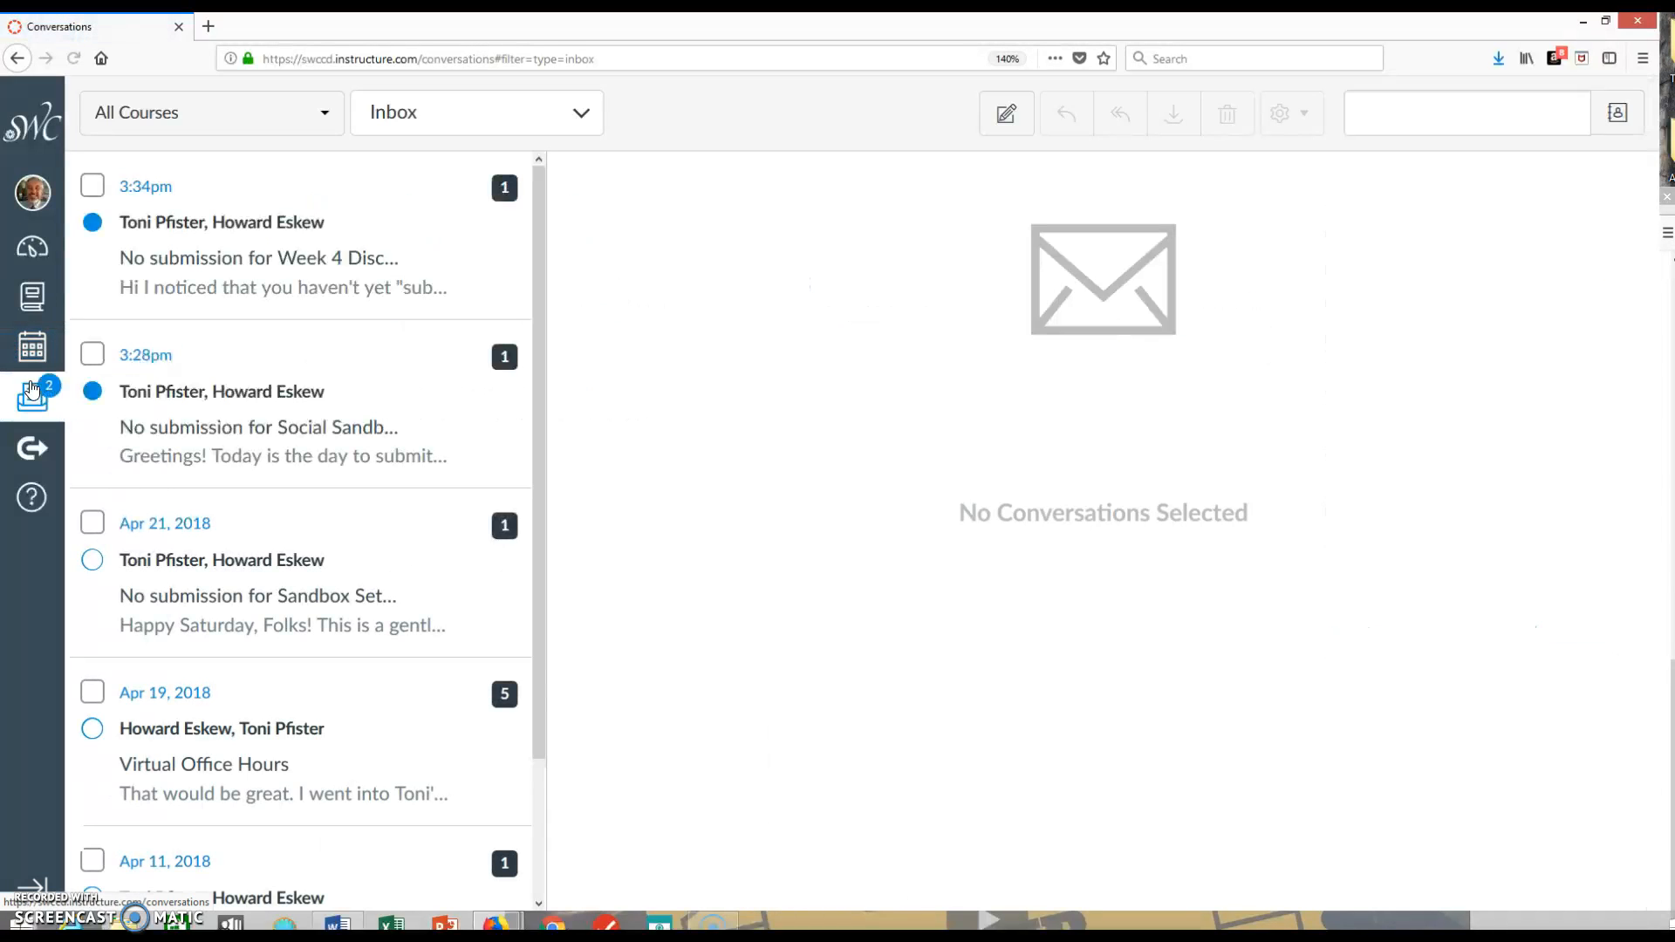
click(32, 349)
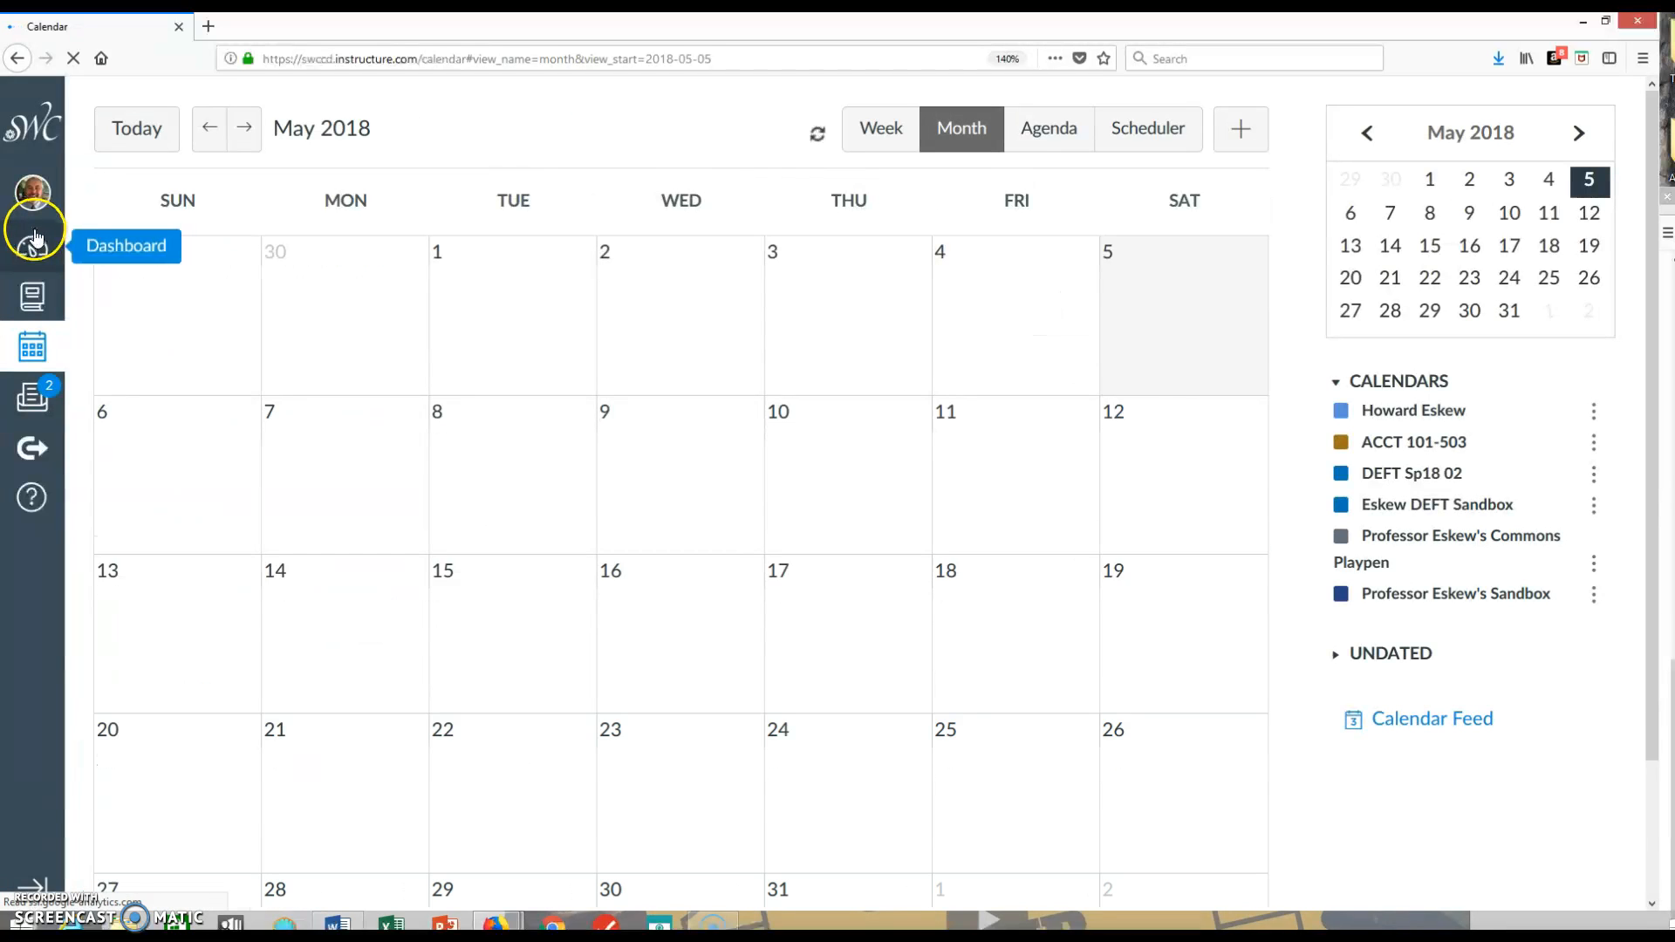
click(30, 246)
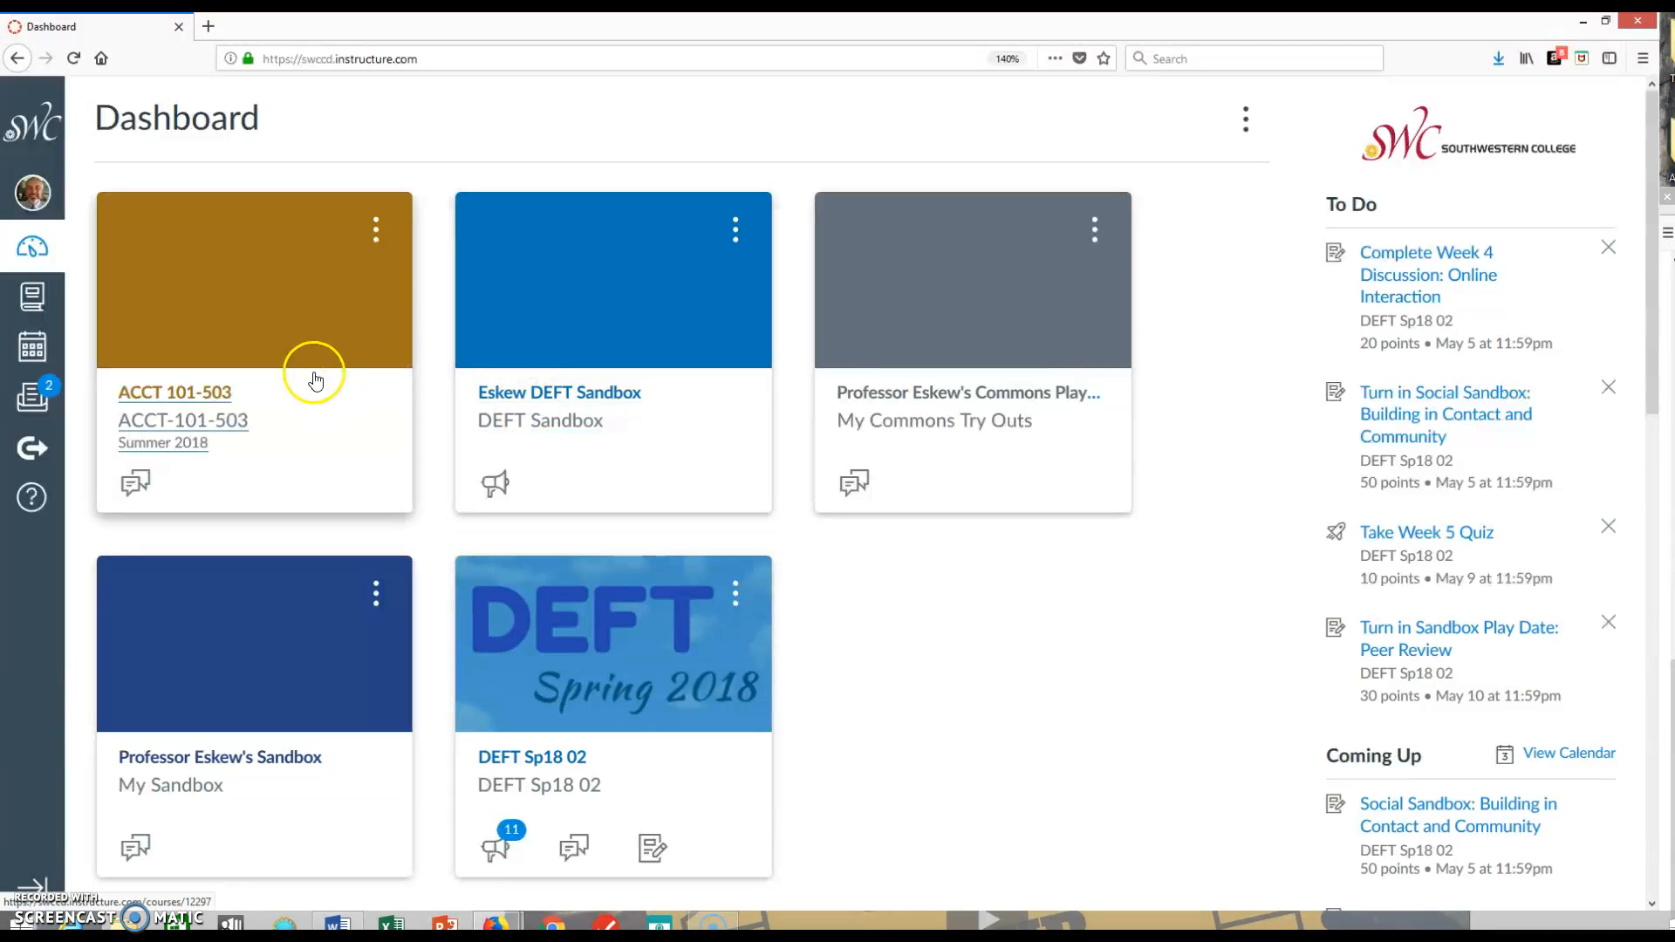
click(531, 421)
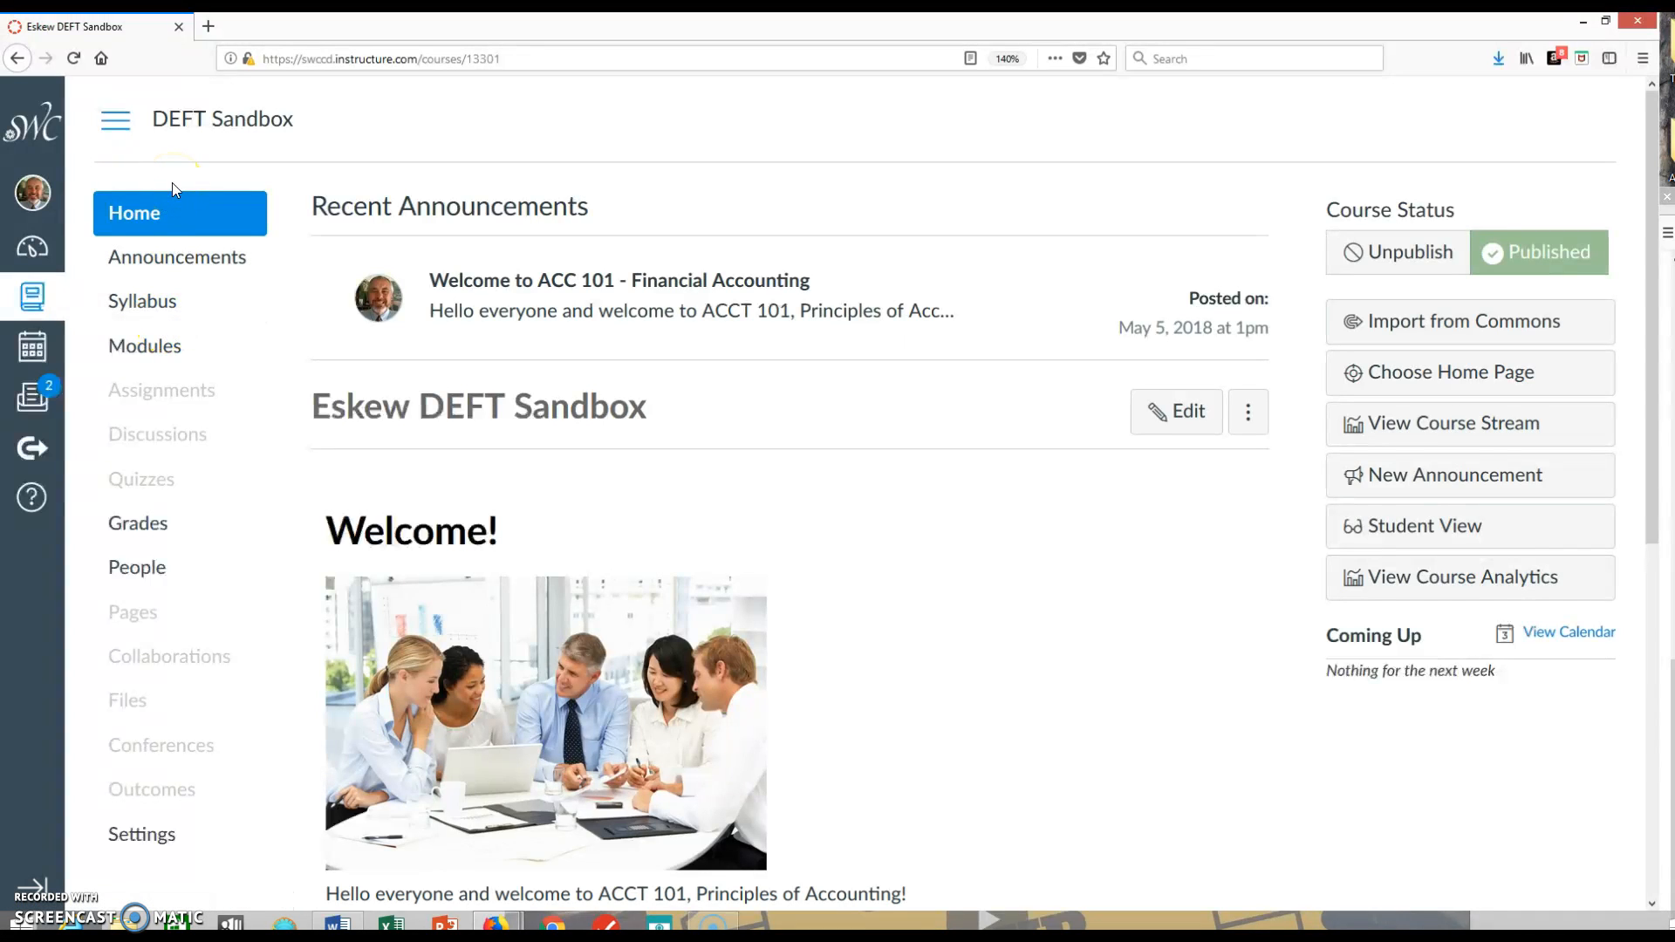
- View the DEFT Sandbox course's syllabus page and its list of modules
click(169, 312)
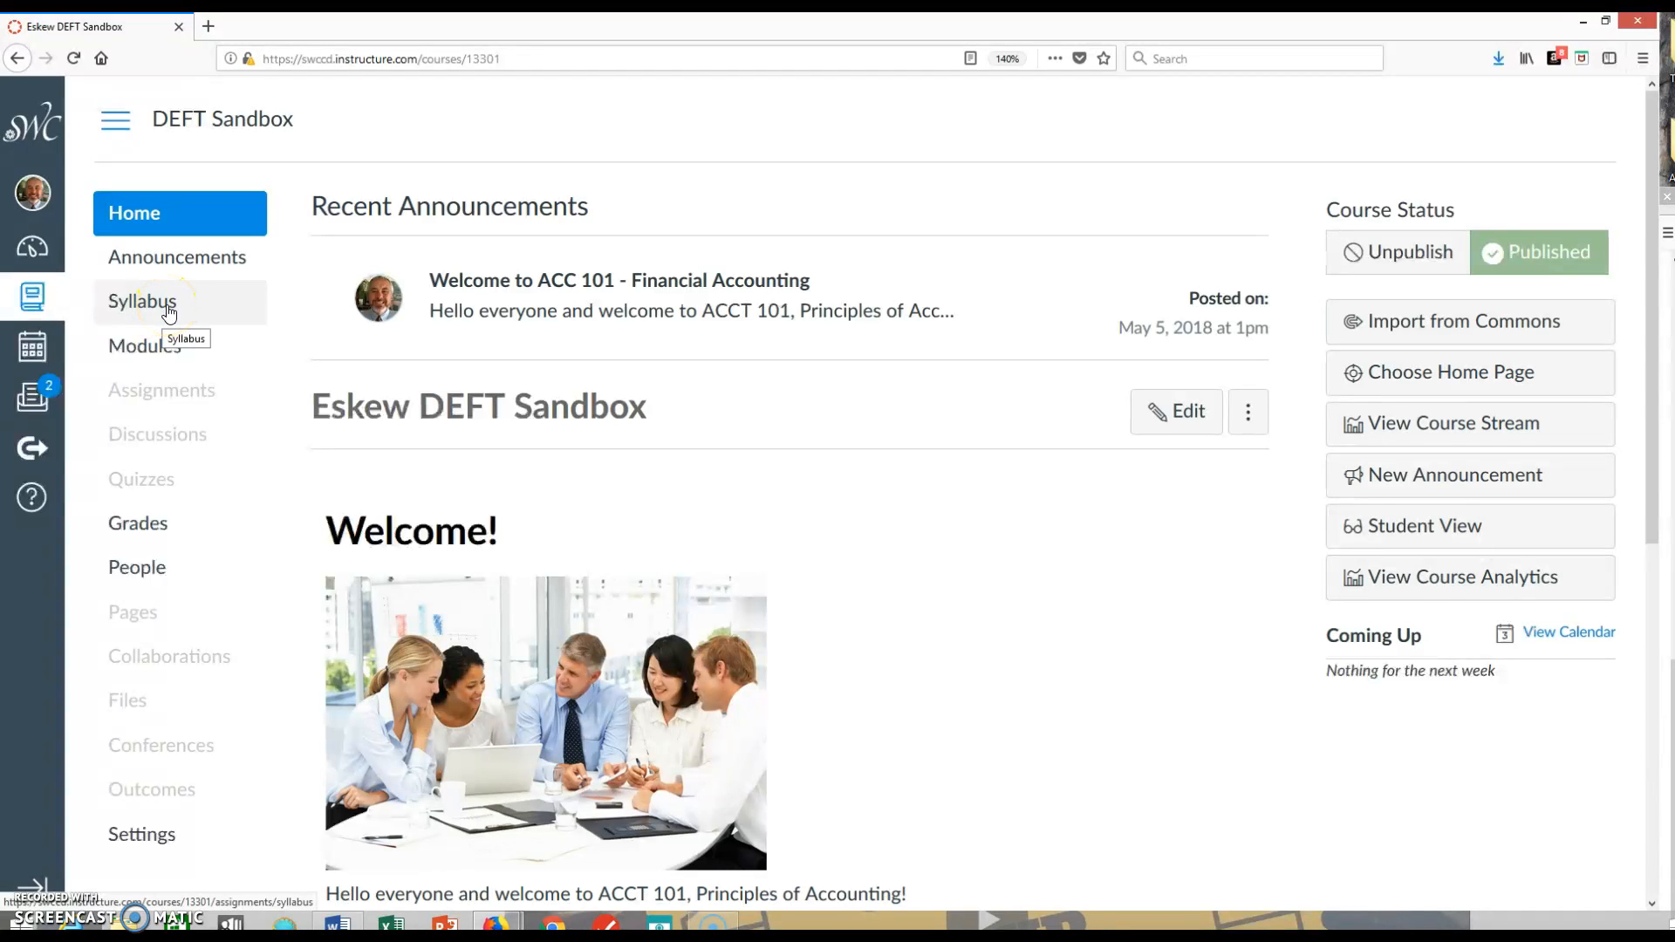
click(137, 297)
click(204, 341)
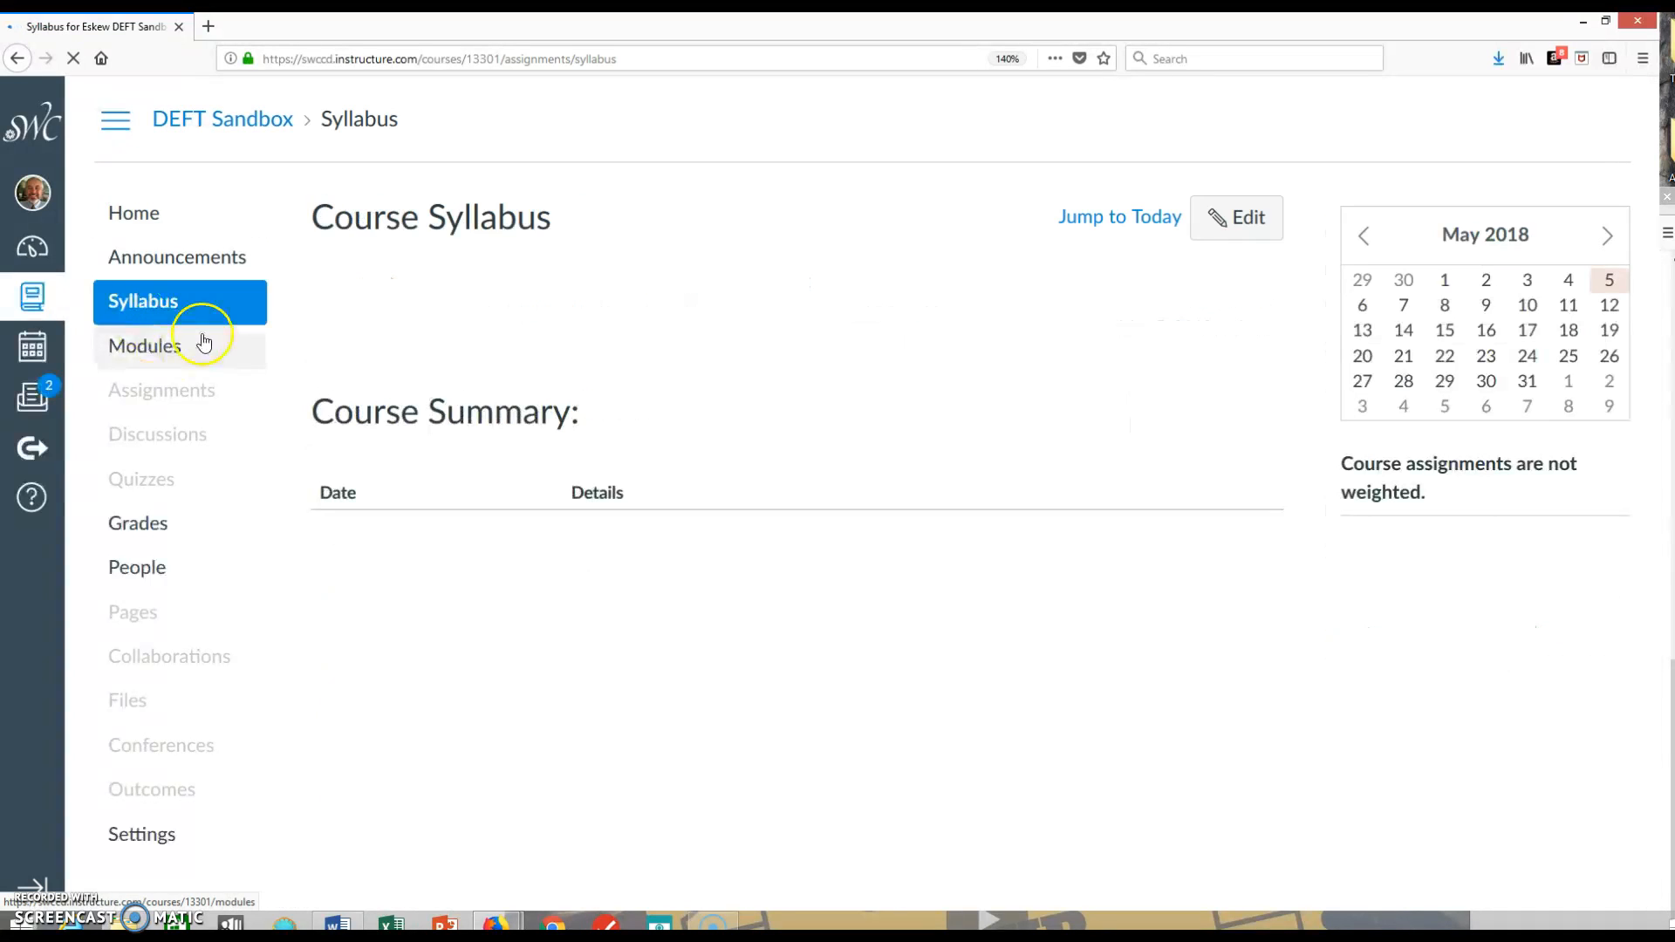
click(142, 355)
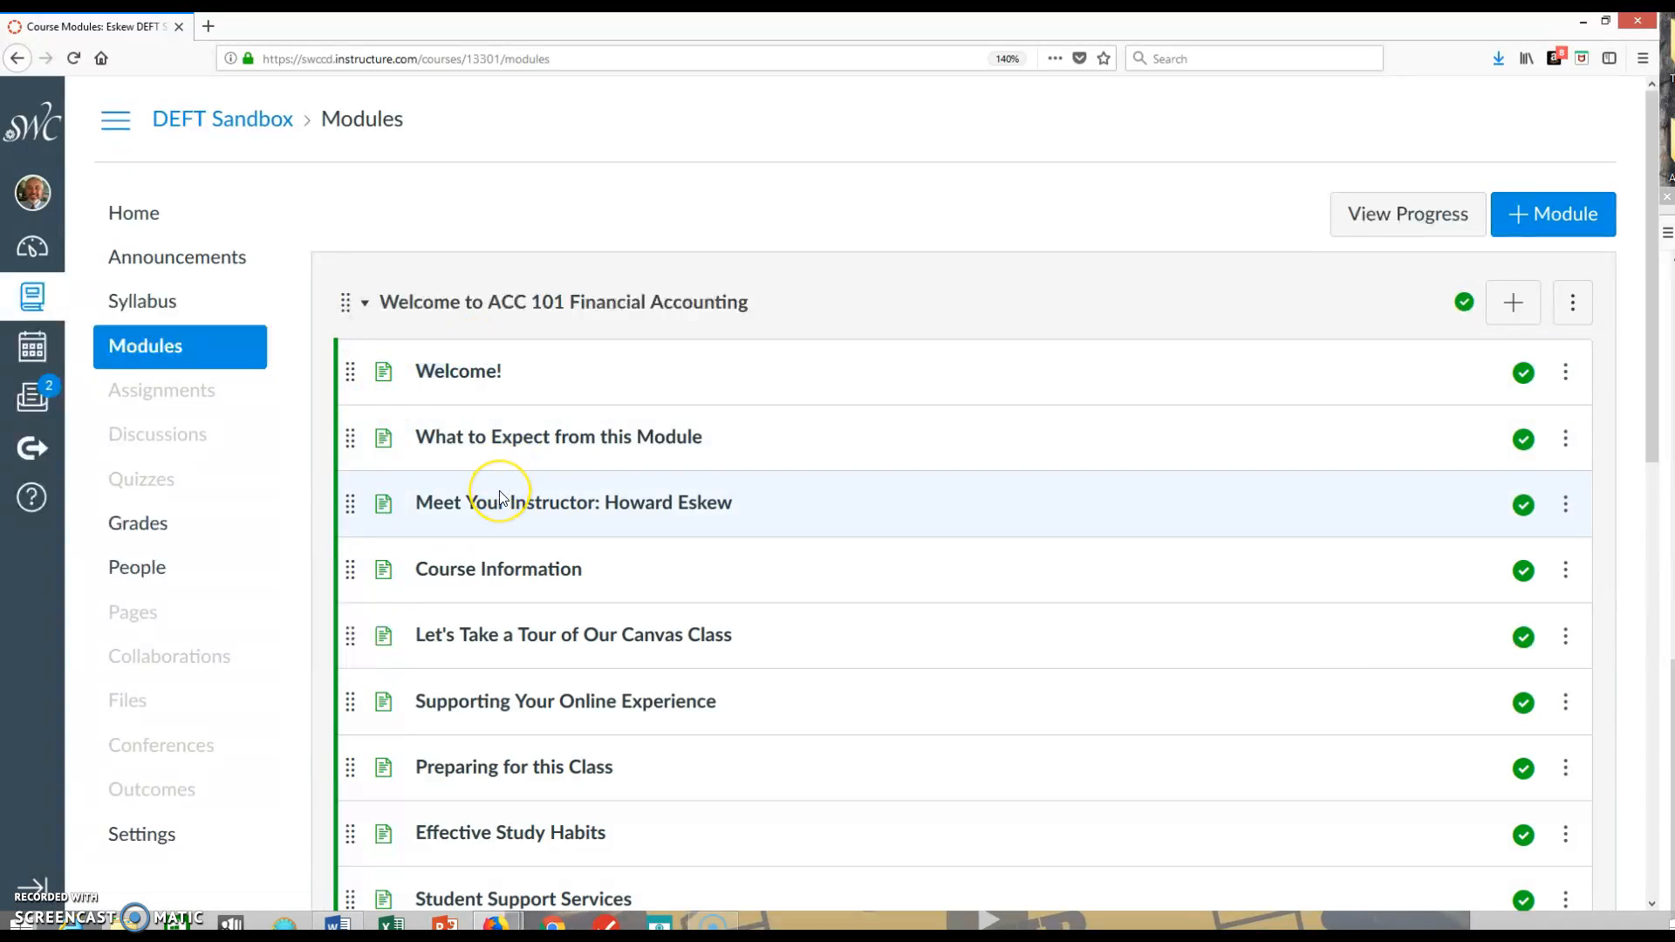
- Look through the items of the welcome module and Module 1, and view the "Let's Take a Tour of Our Canvas Class" page down to its video
scroll(501, 497, down, 6)
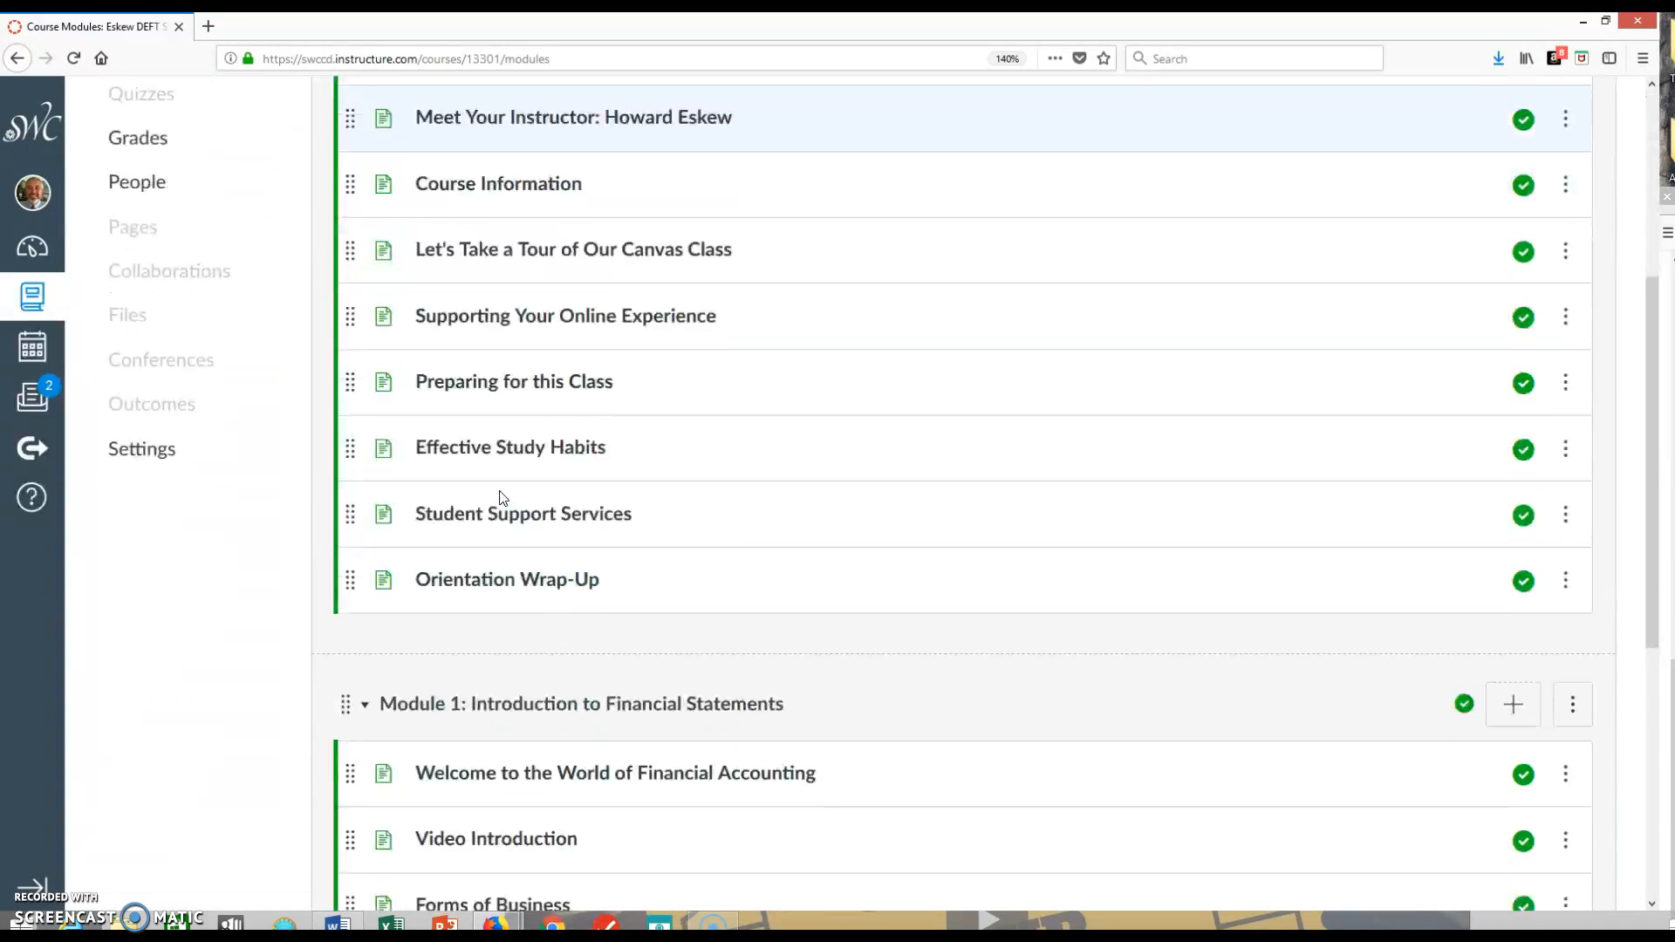
scroll(503, 497, down, 2)
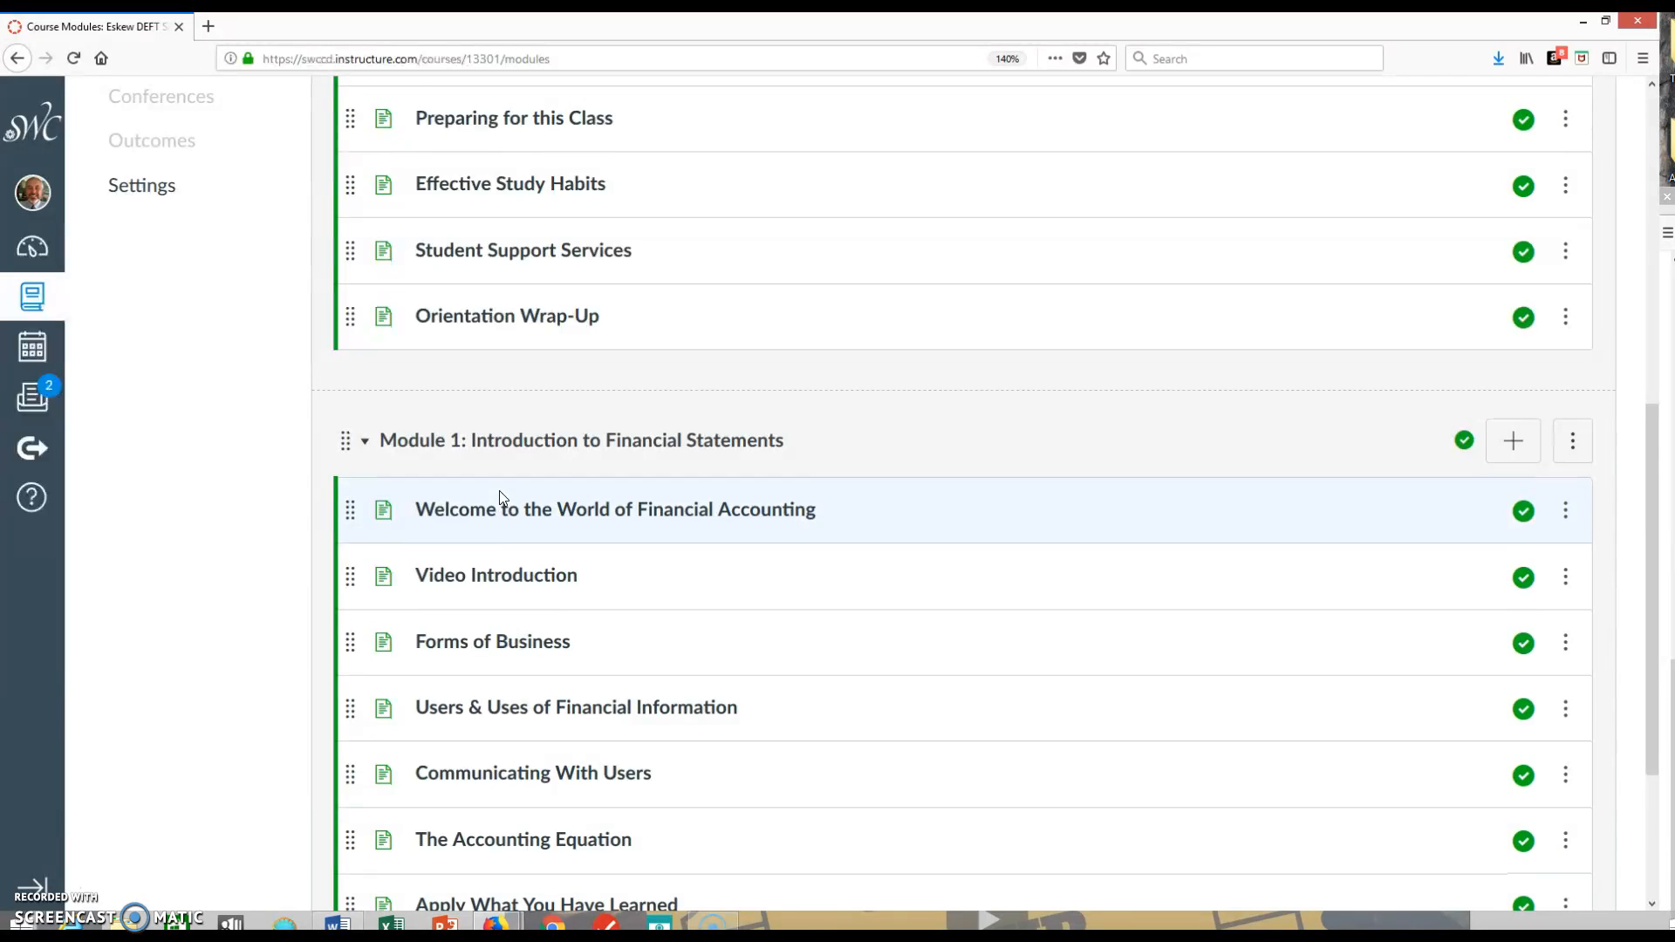
scroll(502, 498, down, 3)
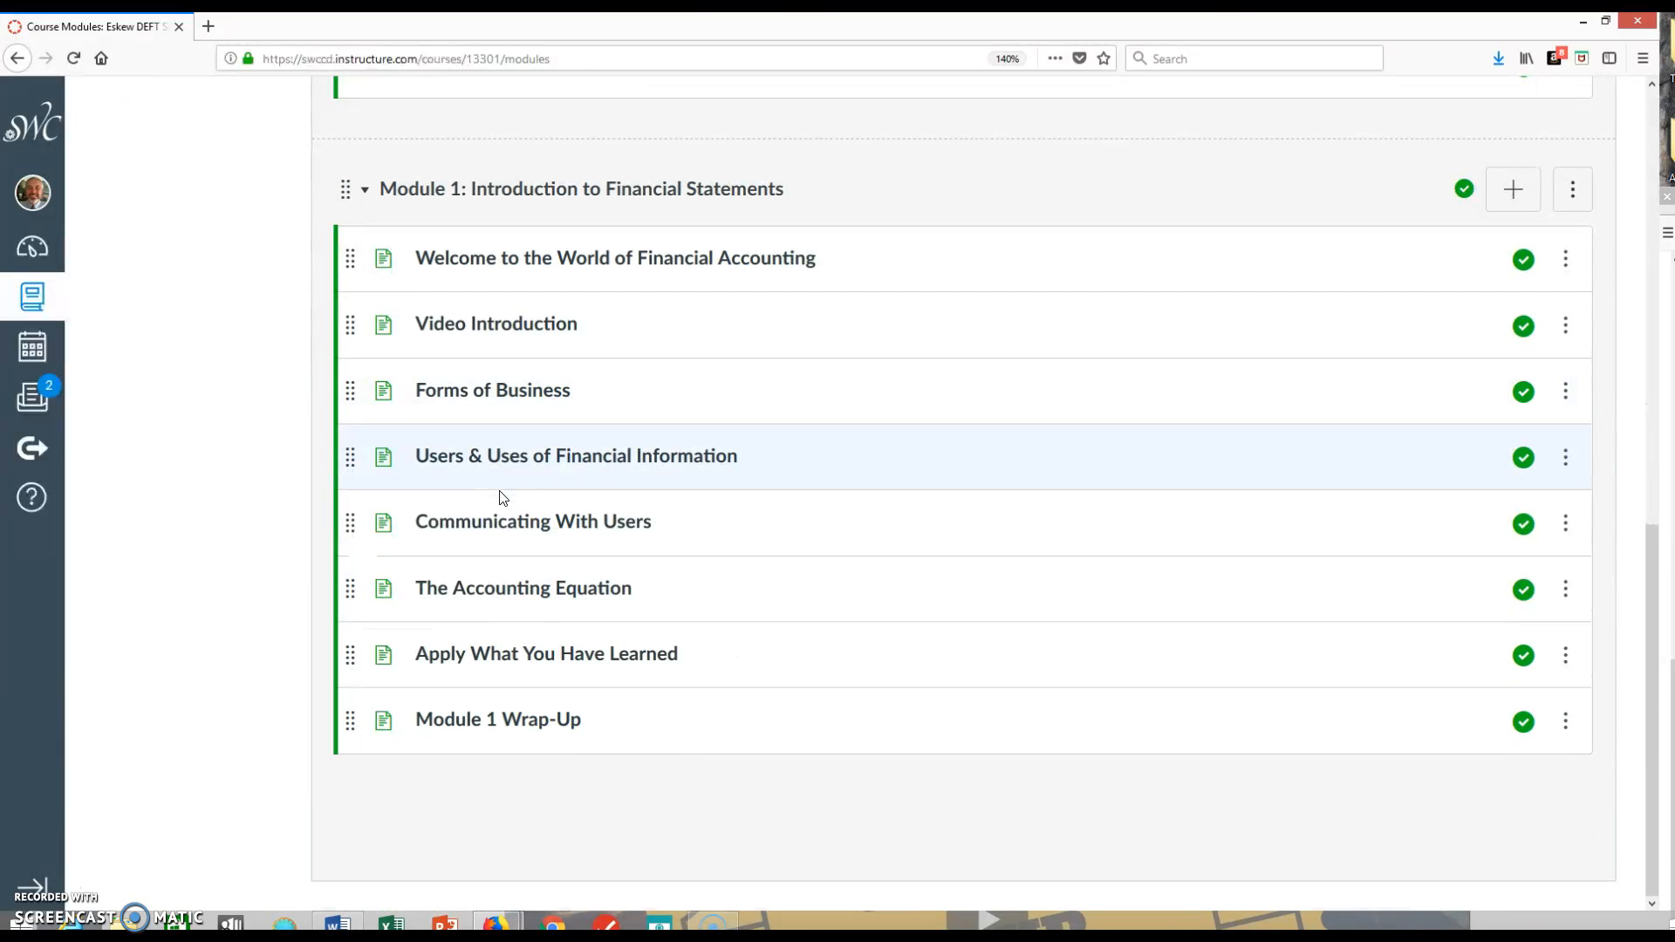
scroll(497, 479, up, 6)
click(465, 295)
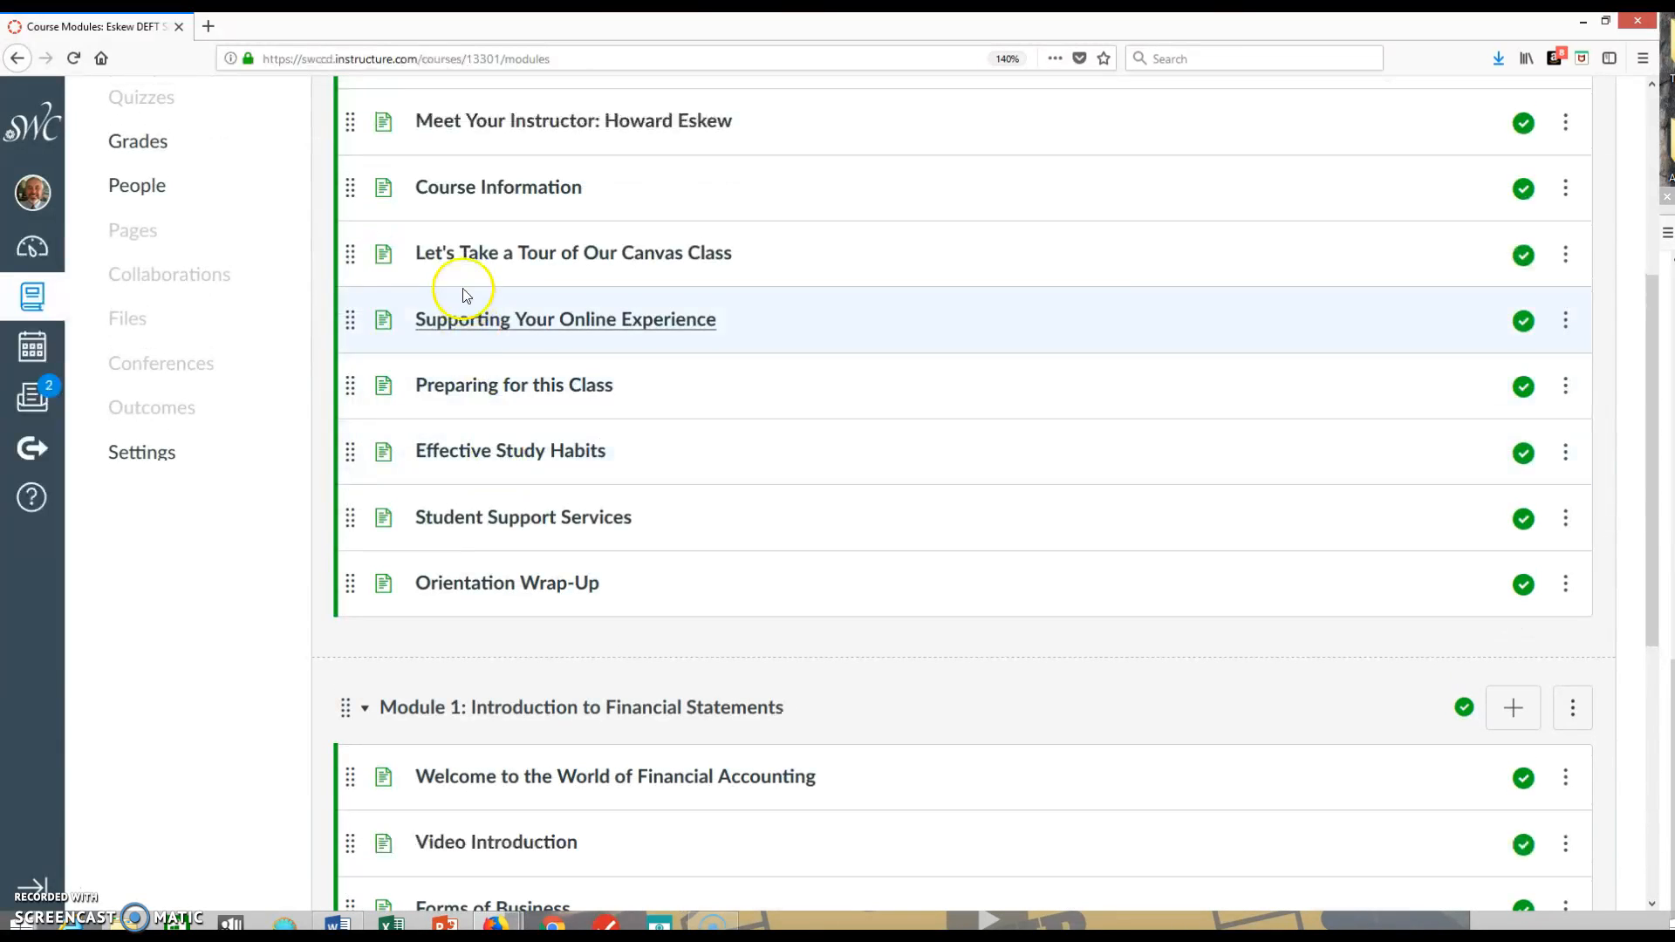
click(517, 260)
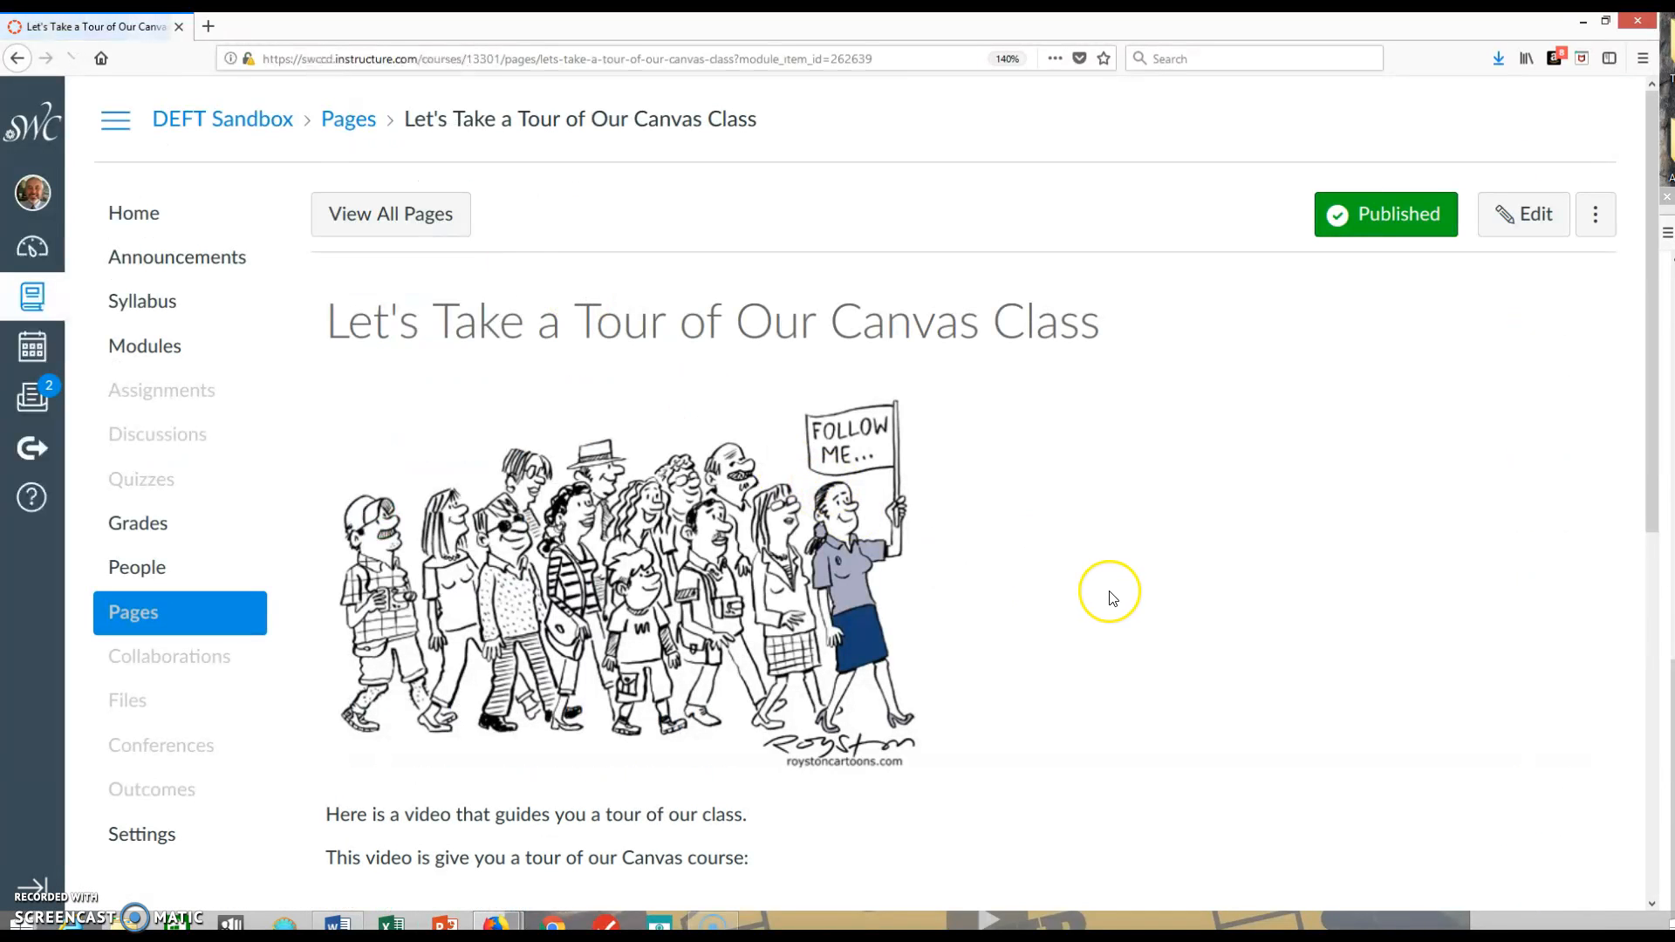
scroll(1107, 594, down, 7)
click(1165, 676)
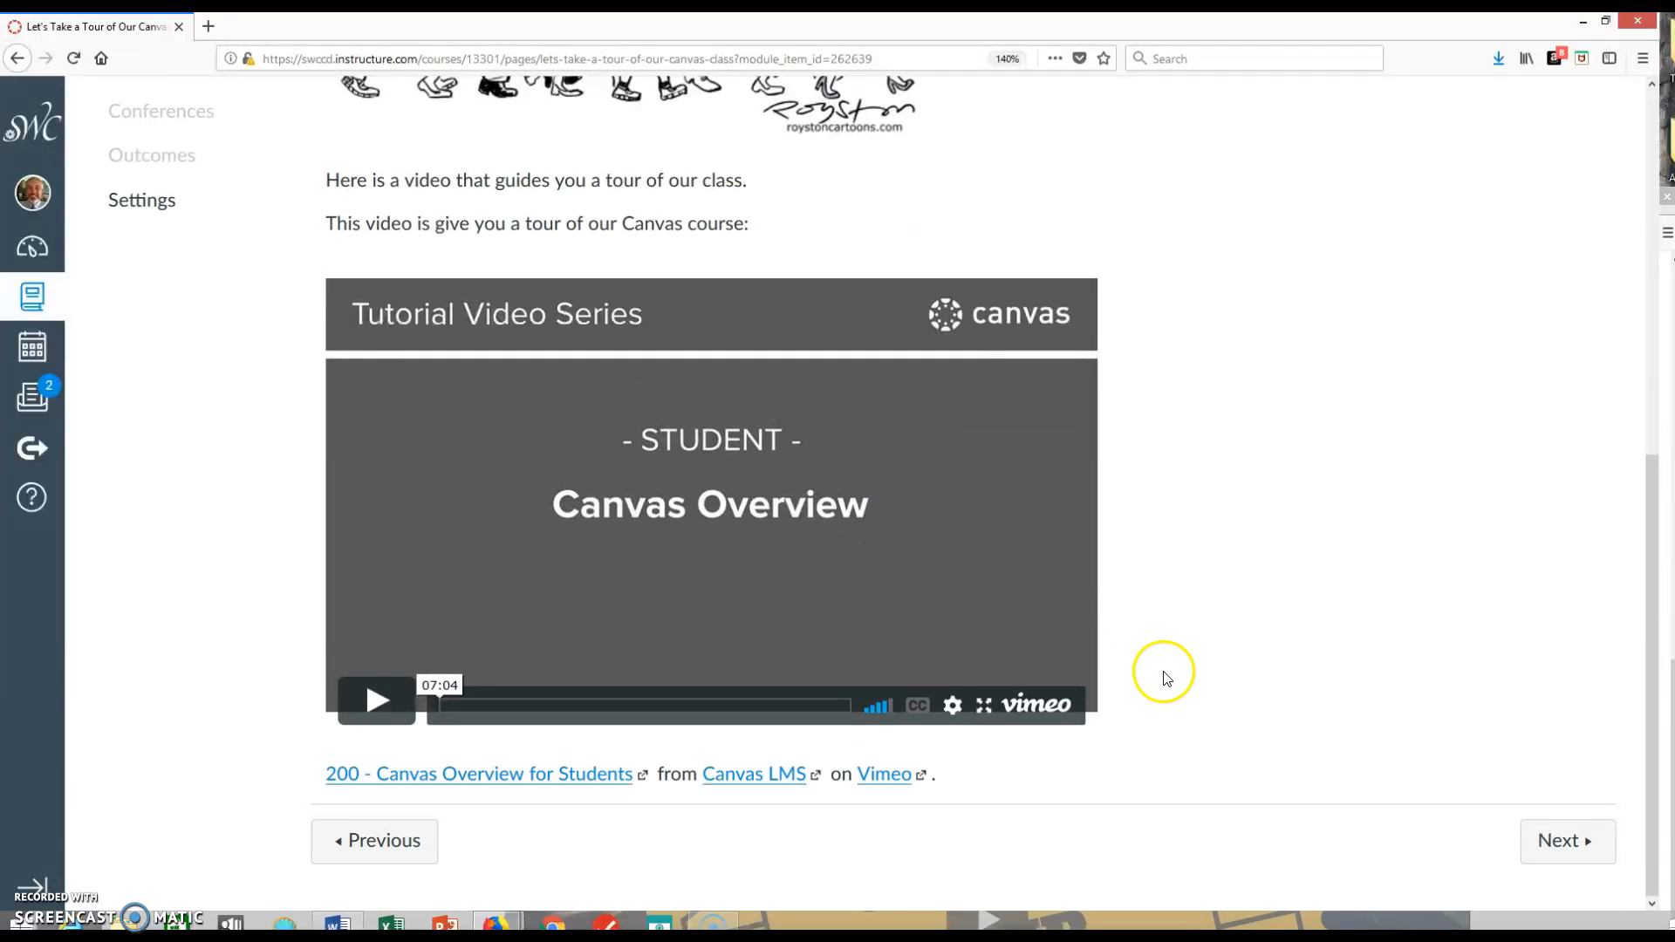
- Advance through the module's following pages, viewing "Supporting Your Online Experience" and "Preparing for this Class"
click(1559, 842)
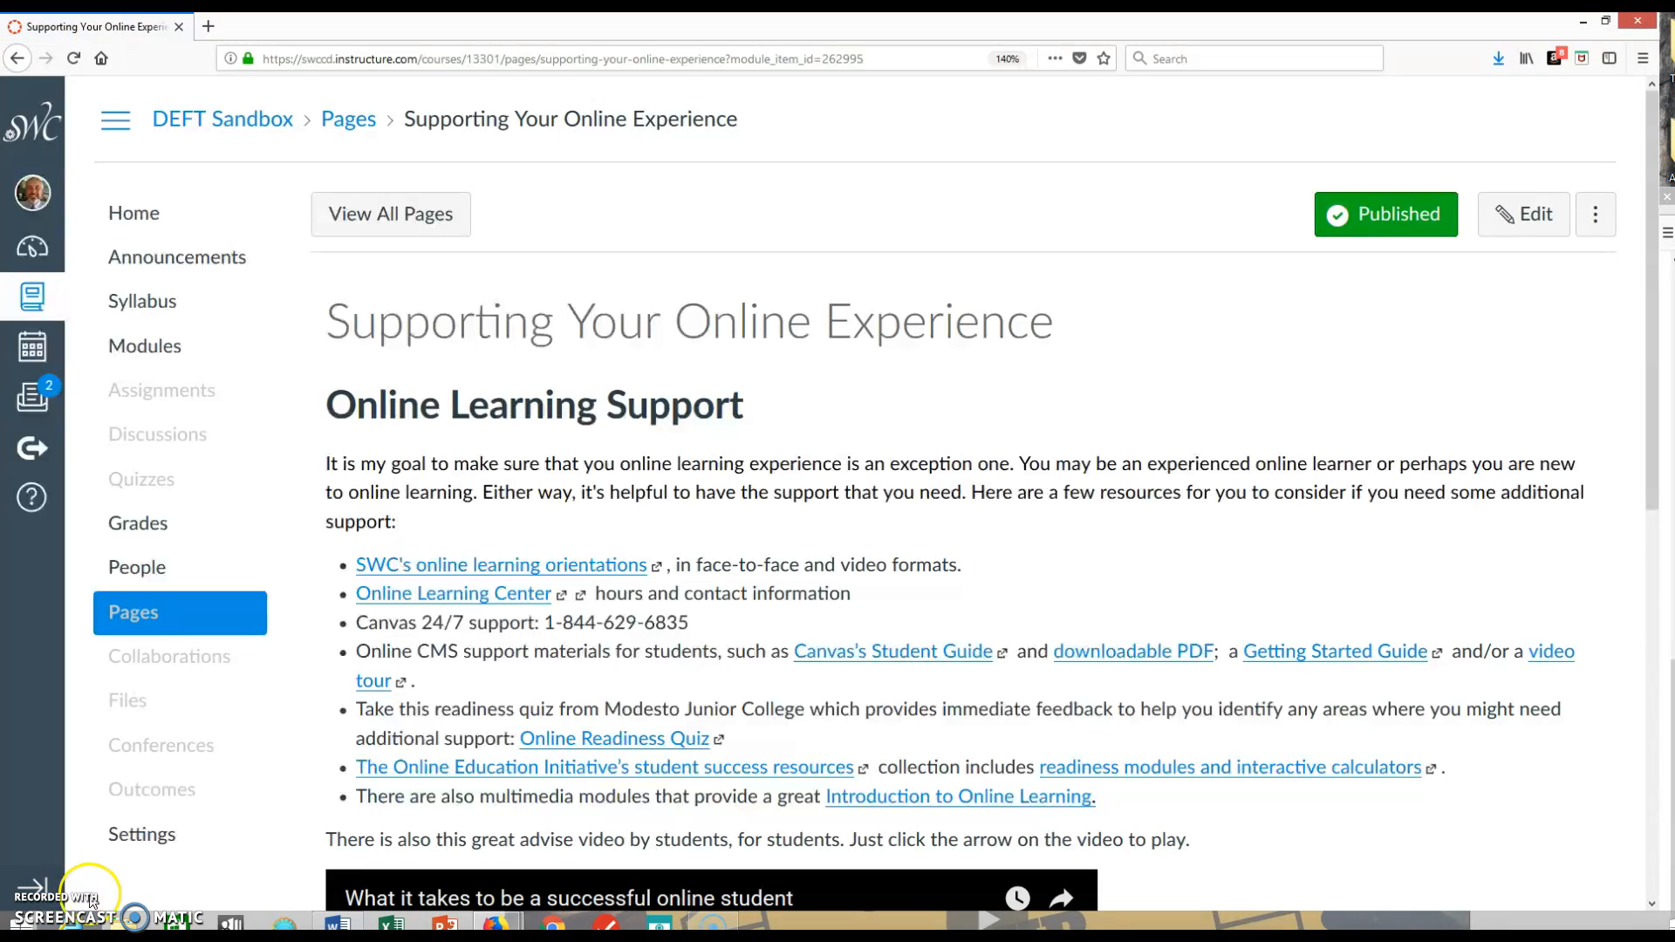
scroll(168, 876, down, 10)
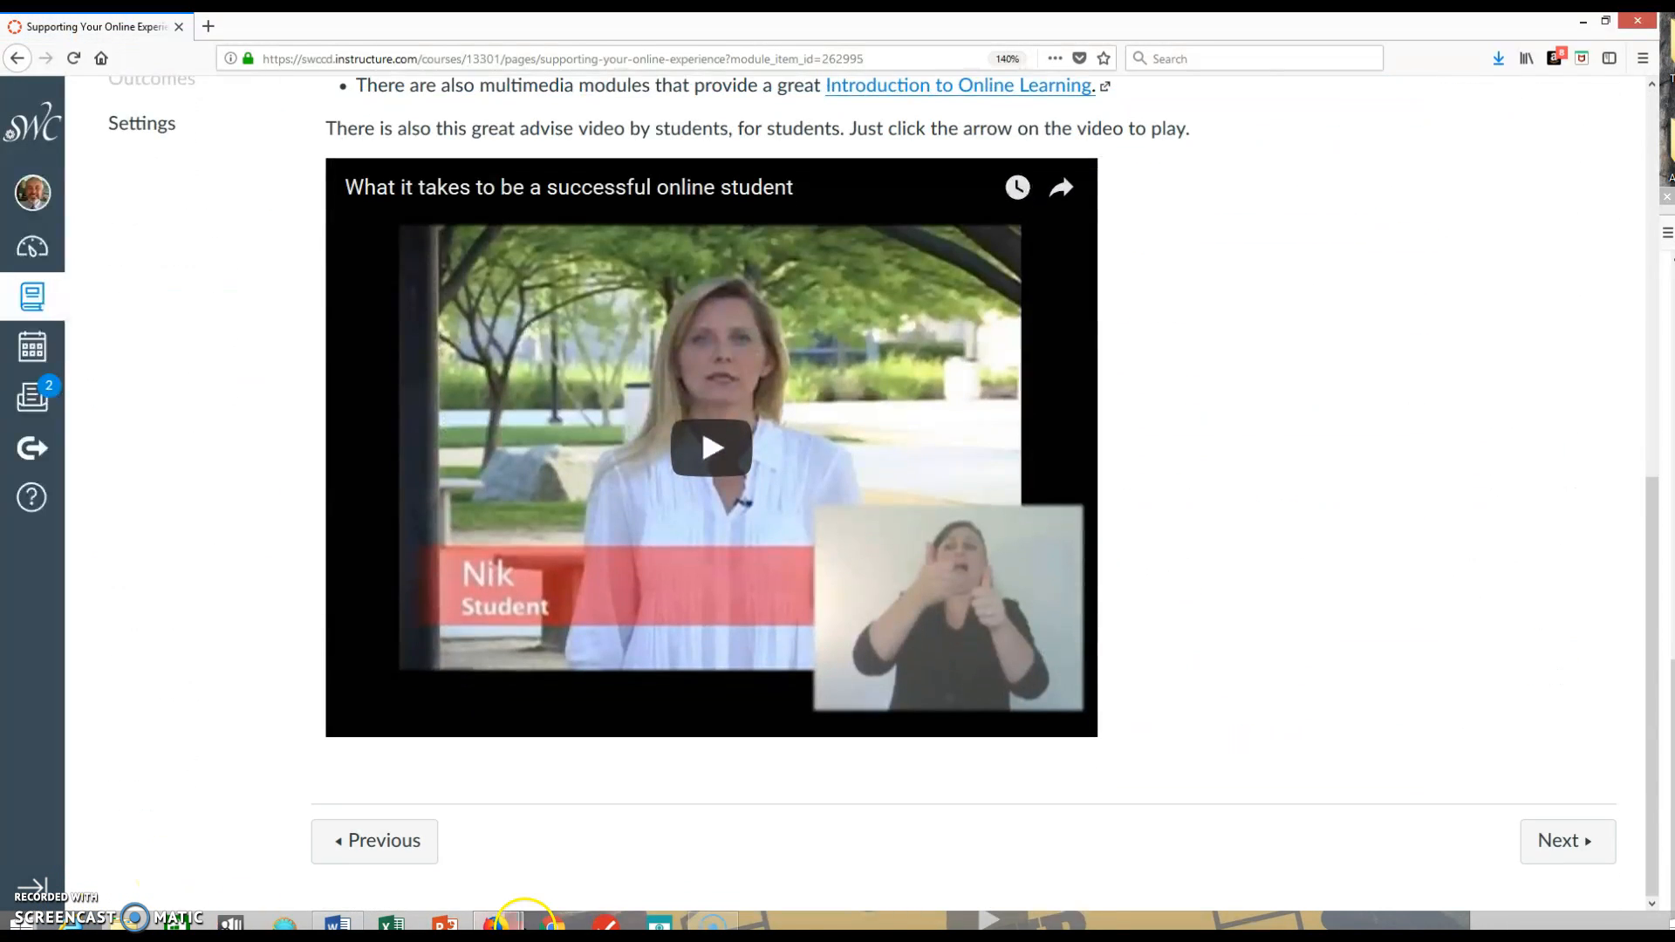
click(1530, 844)
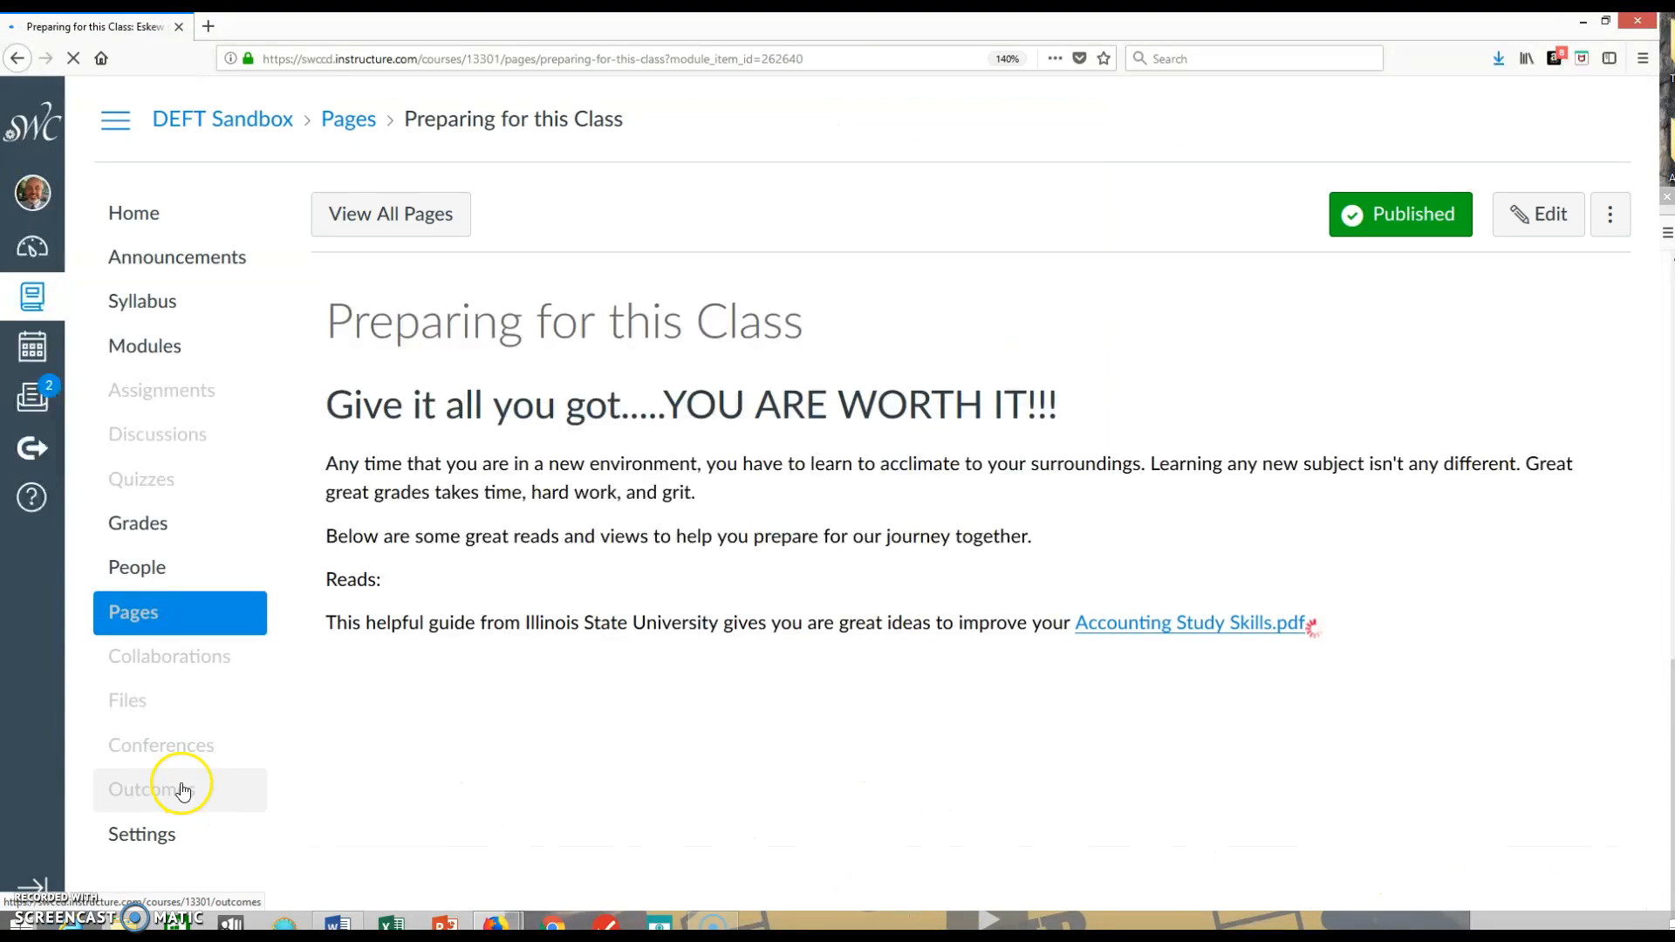
scroll(194, 785, down, 4)
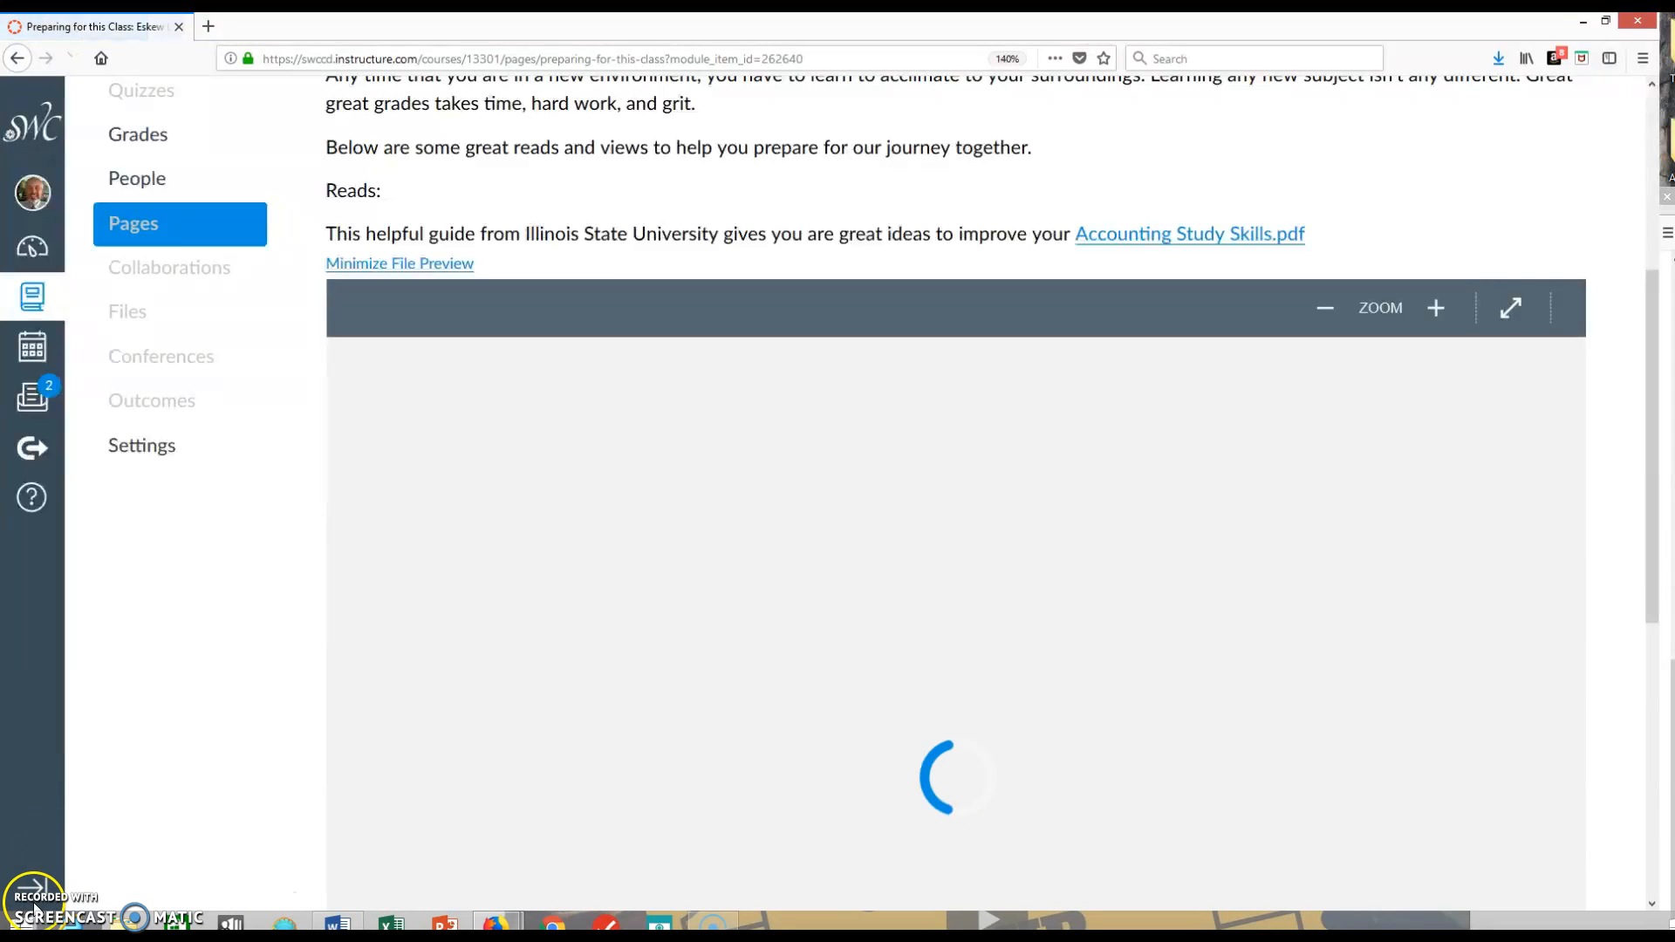